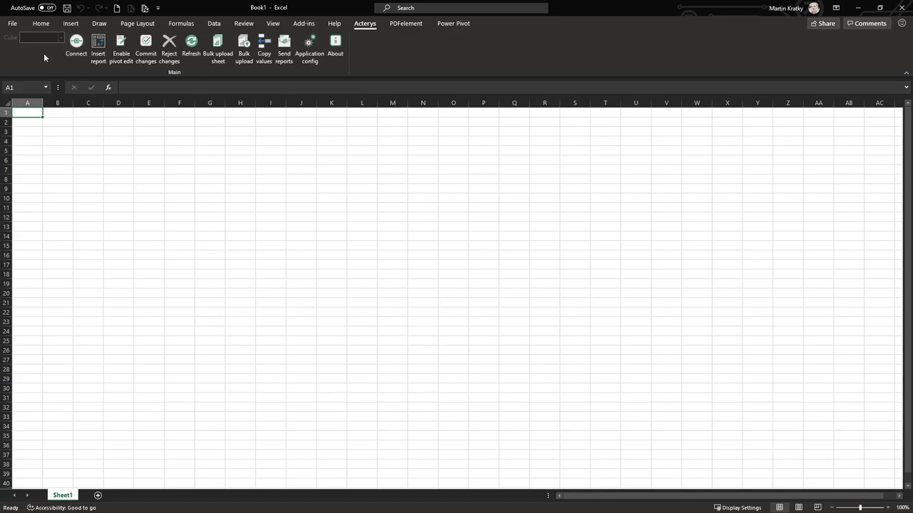
# Look up the installed Excel version and whether it is 32-bit or 64-bit in the account's product information
pyautogui.click(12, 24)
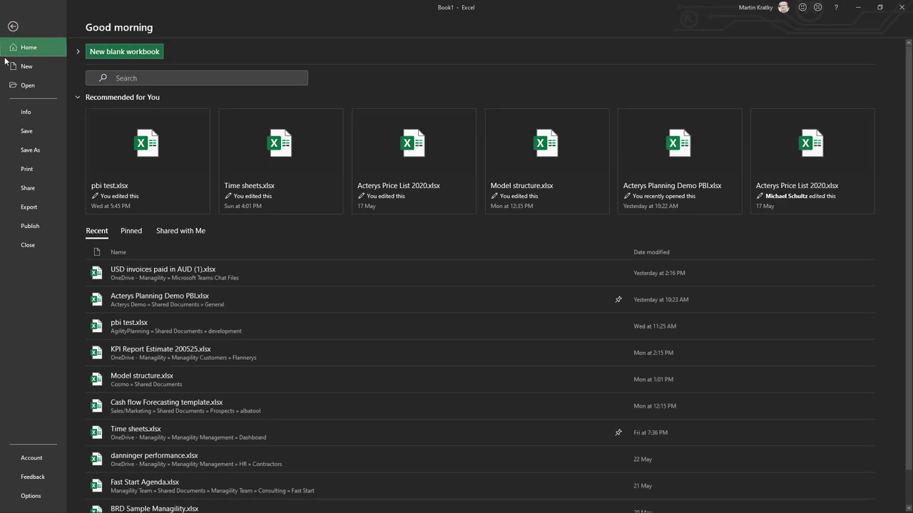
pyautogui.click(48, 460)
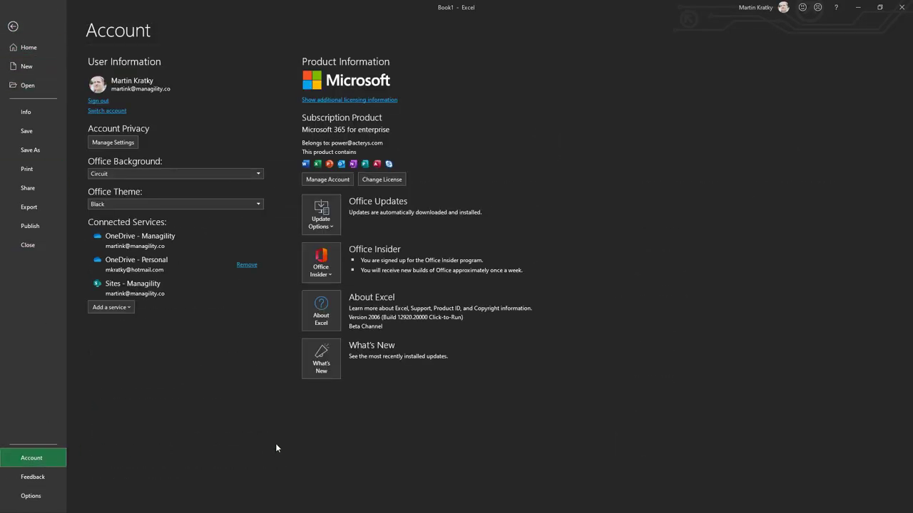
pyautogui.click(321, 314)
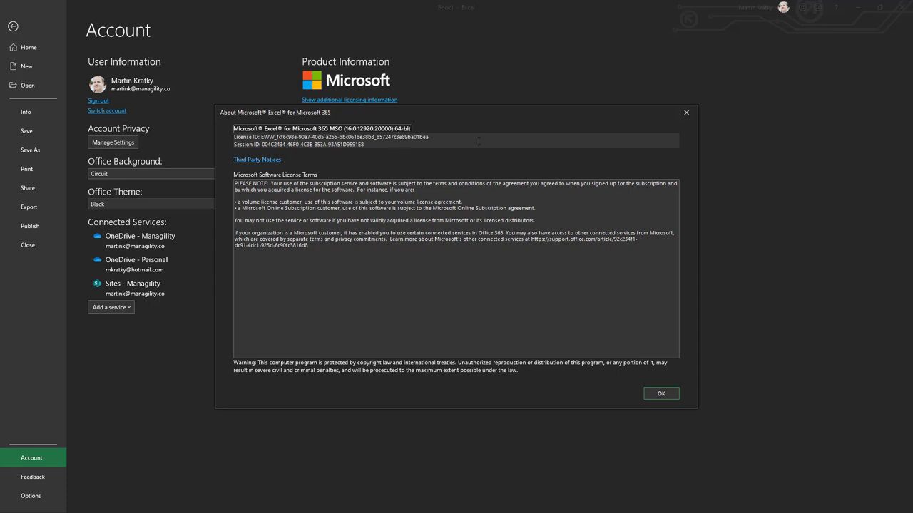
pyautogui.click(661, 393)
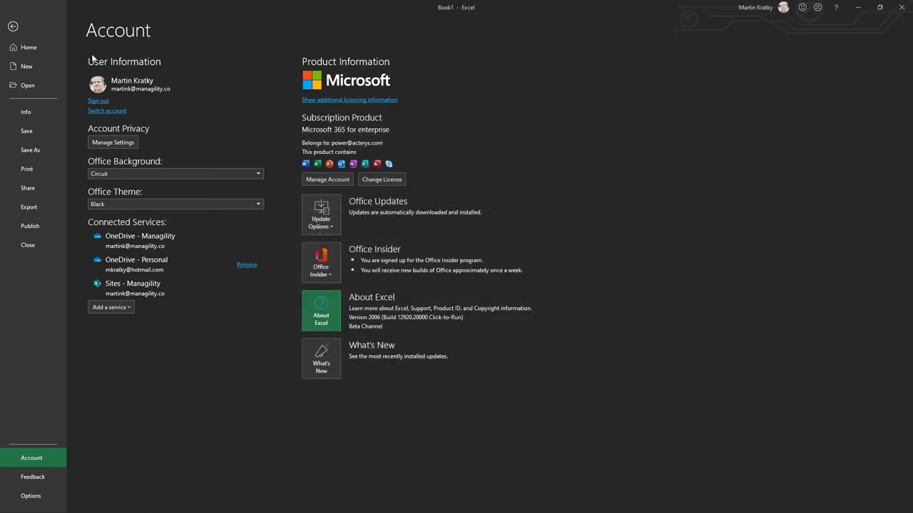
pyautogui.click(60, 48)
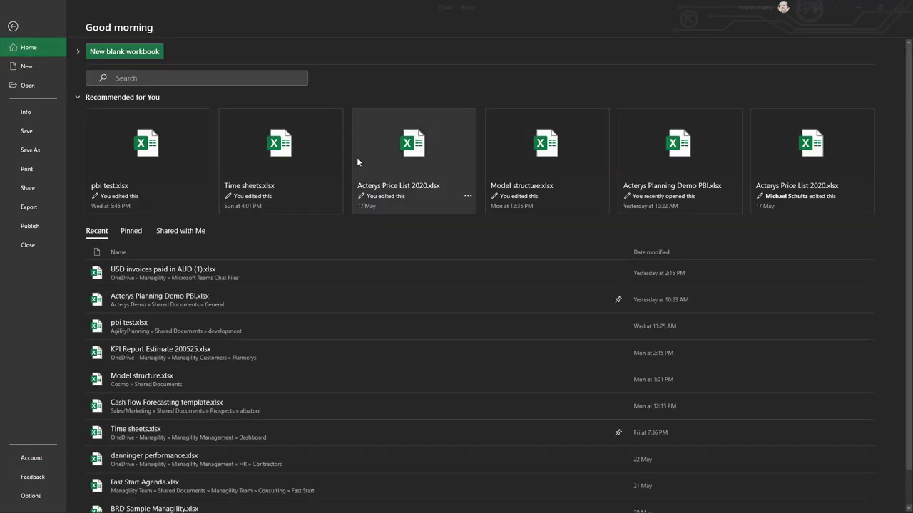
# Switch to the browser and view the installers in the Excel Add-in folder of the shared Dropbox downloads
pyautogui.hotkey('alt', 'Tab')
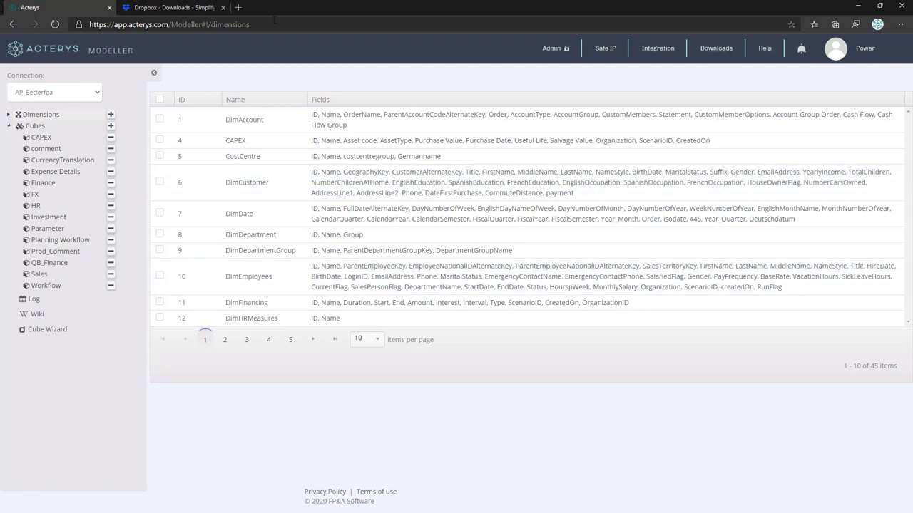
pyautogui.click(207, 13)
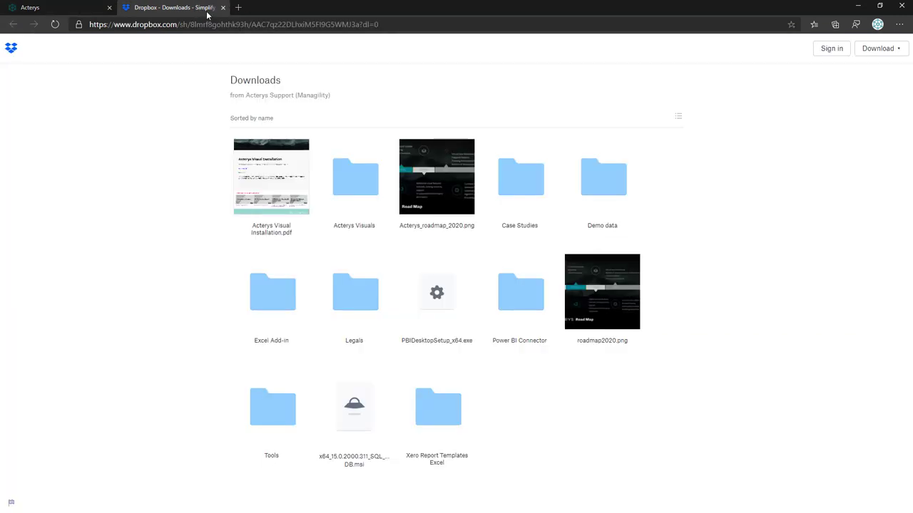
pyautogui.click(273, 305)
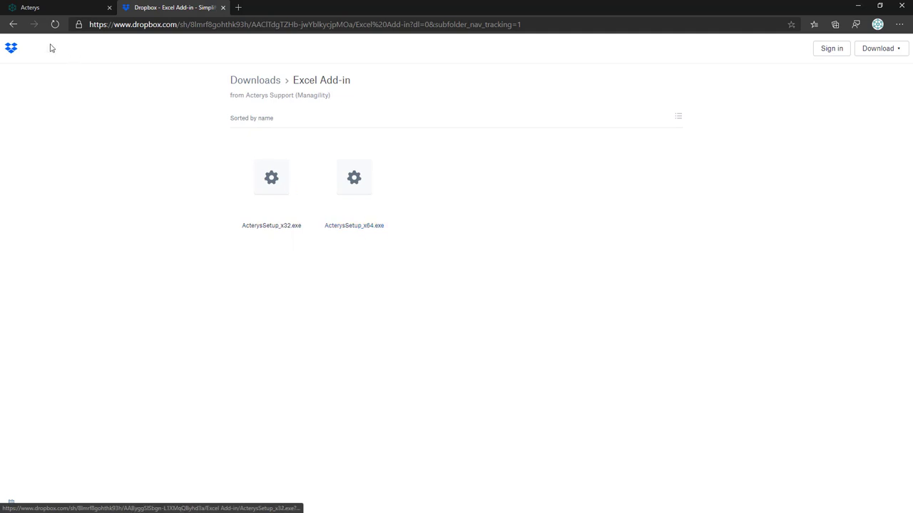
pyautogui.click(36, 7)
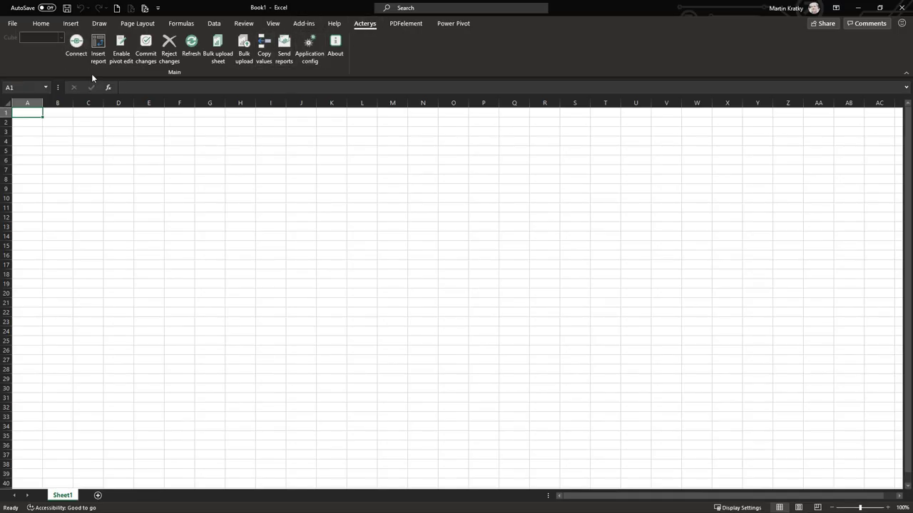
pyautogui.click(77, 63)
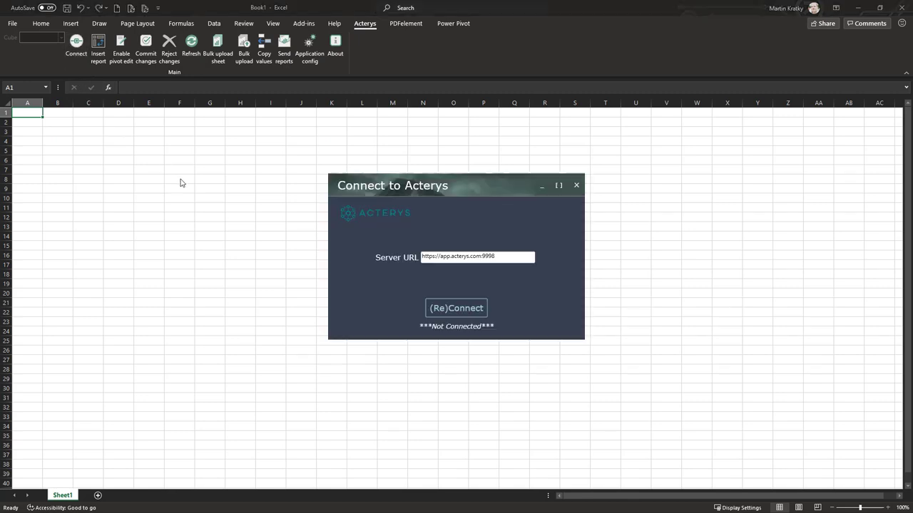
pyautogui.click(444, 313)
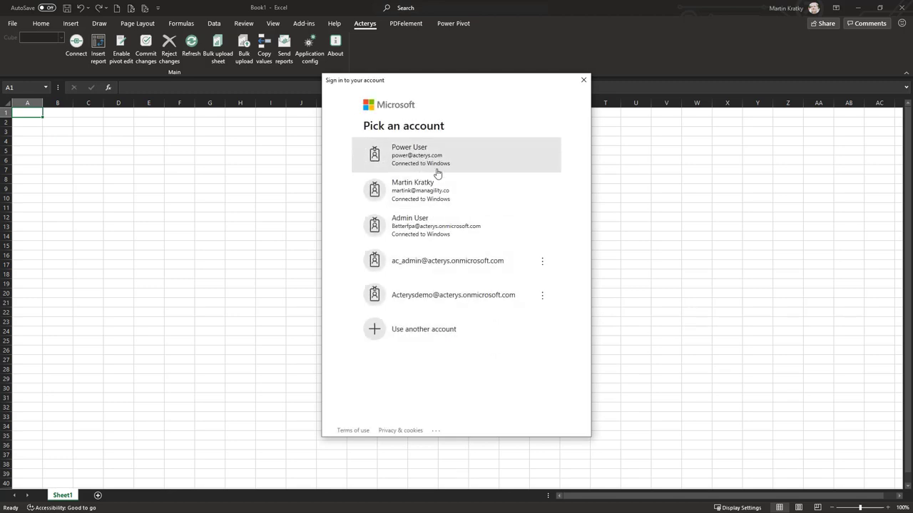
pyautogui.click(452, 172)
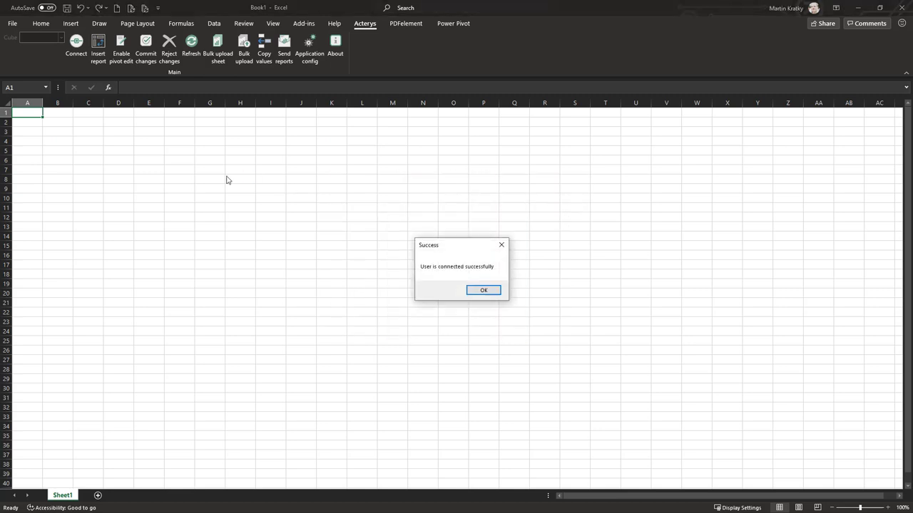
pyautogui.click(488, 290)
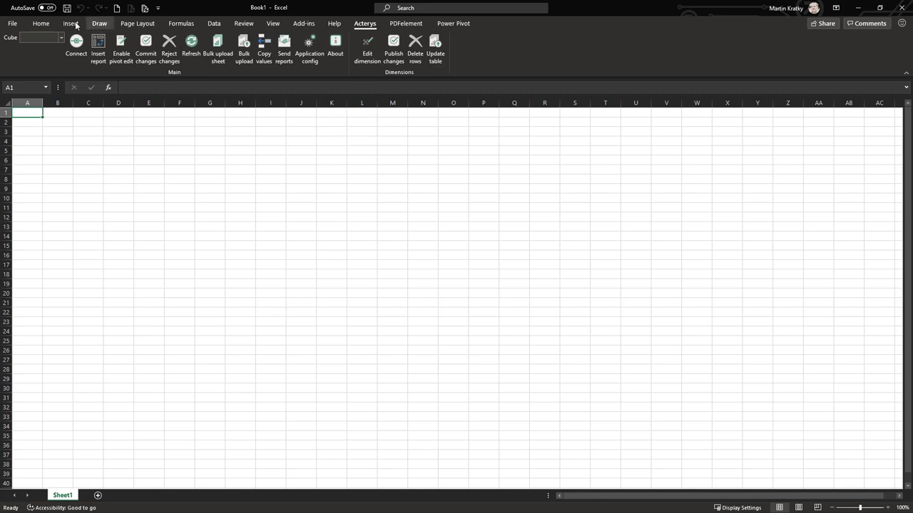
pyautogui.click(41, 23)
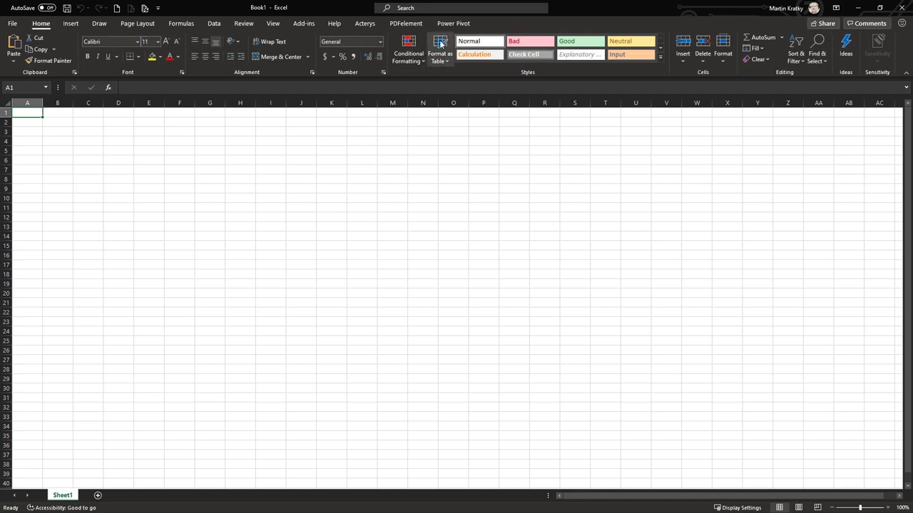
pyautogui.click(214, 24)
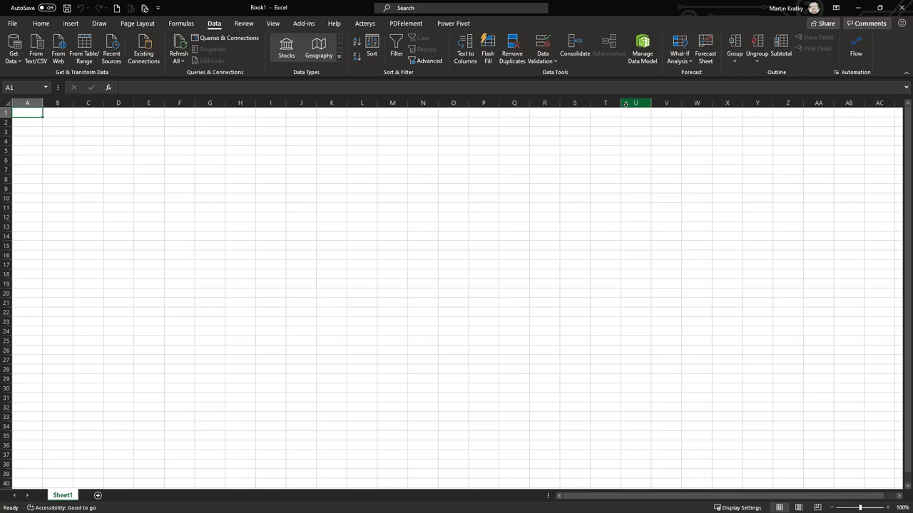
pyautogui.click(41, 23)
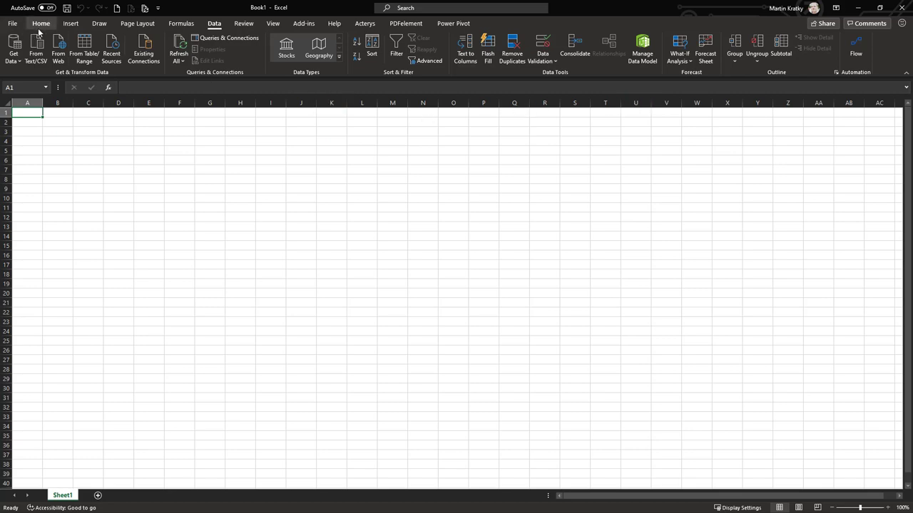
# Create a PivotTable from the Power BI dataset Acterys Demo owned by Power User and close the dataset list
pyautogui.click(61, 129)
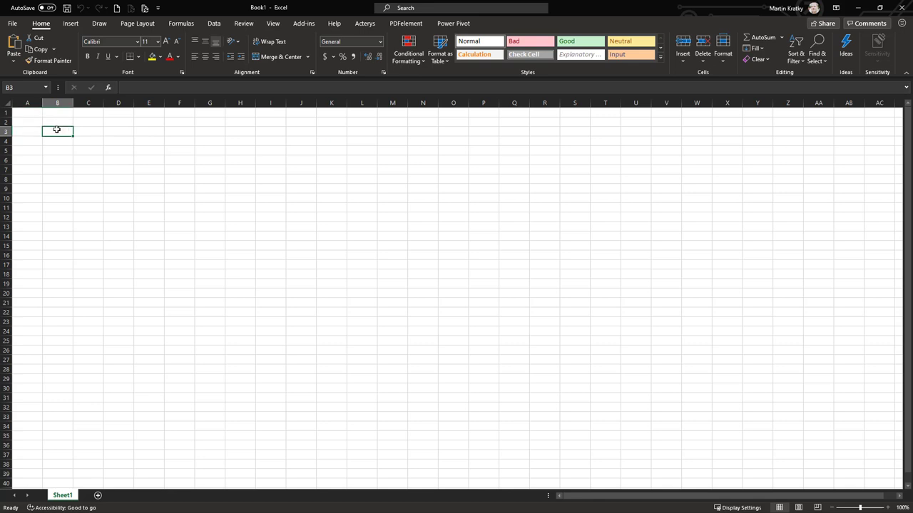
pyautogui.click(214, 23)
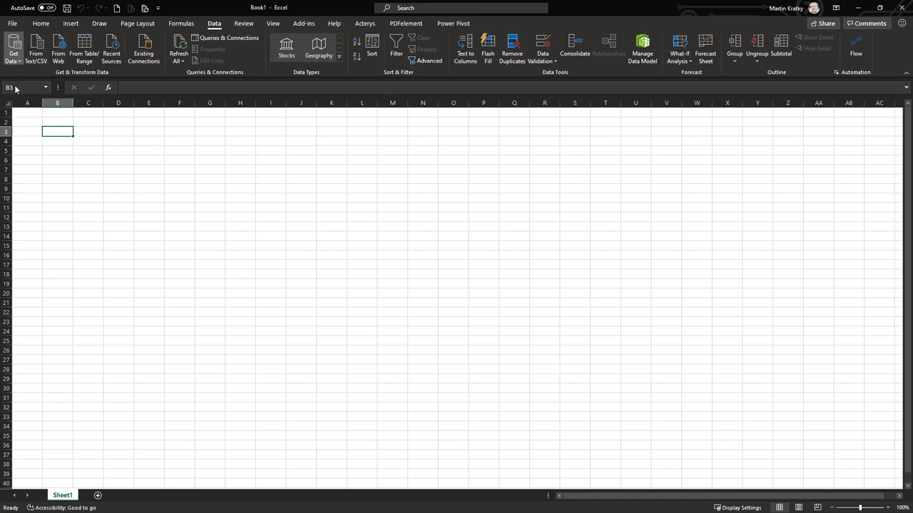
pyautogui.click(20, 63)
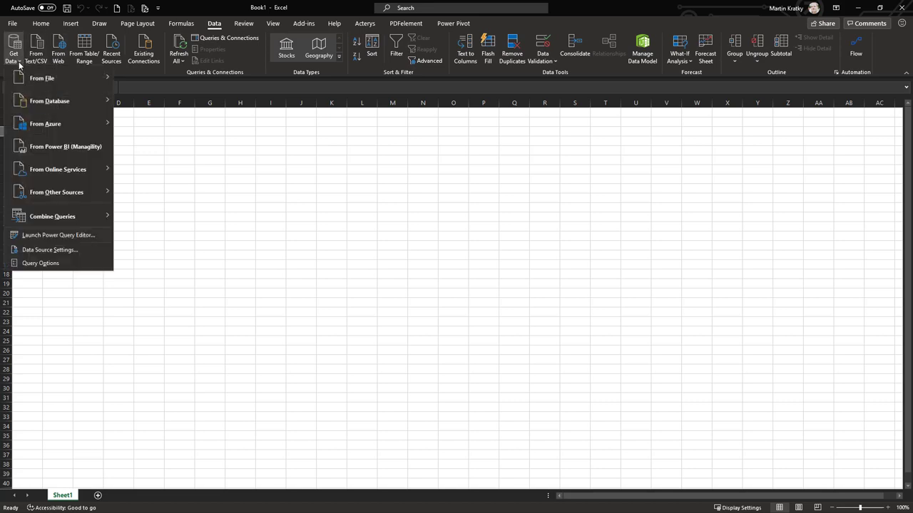
pyautogui.click(53, 149)
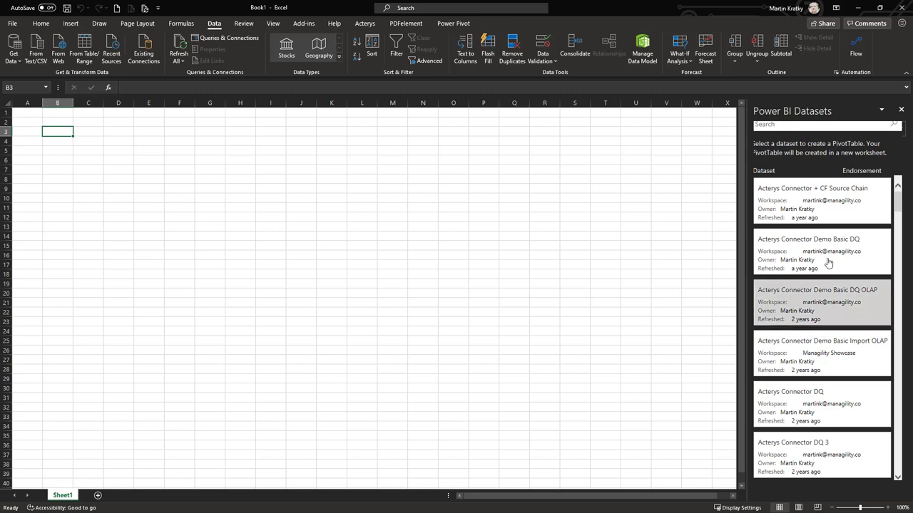
pyautogui.scroll(-3, 822, 214)
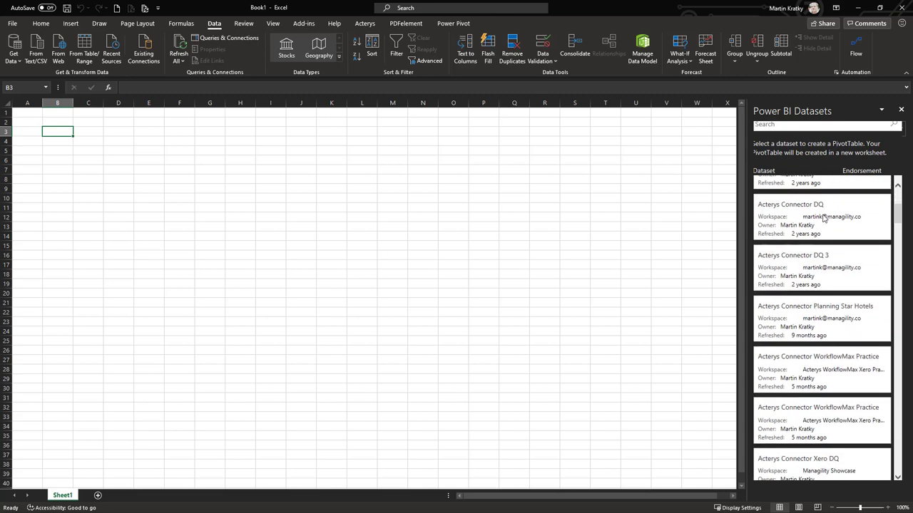
pyautogui.scroll(-10, 823, 219)
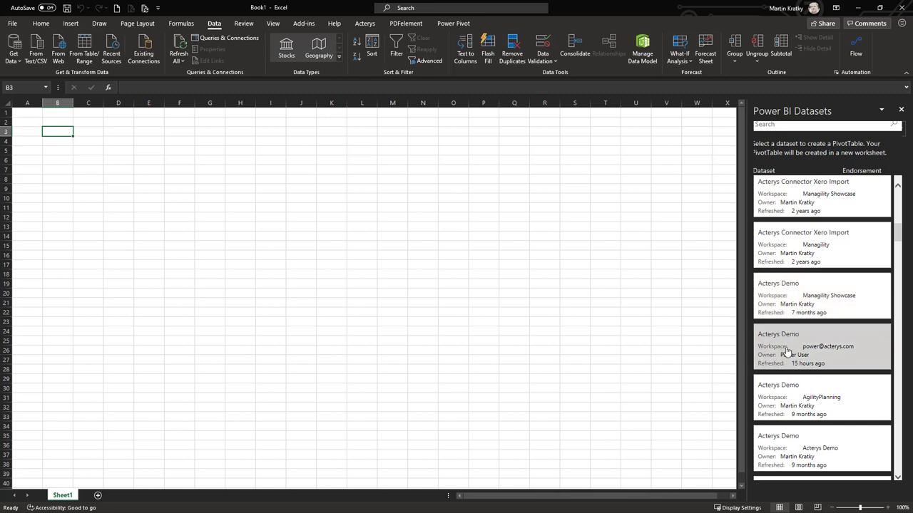
pyautogui.click(825, 349)
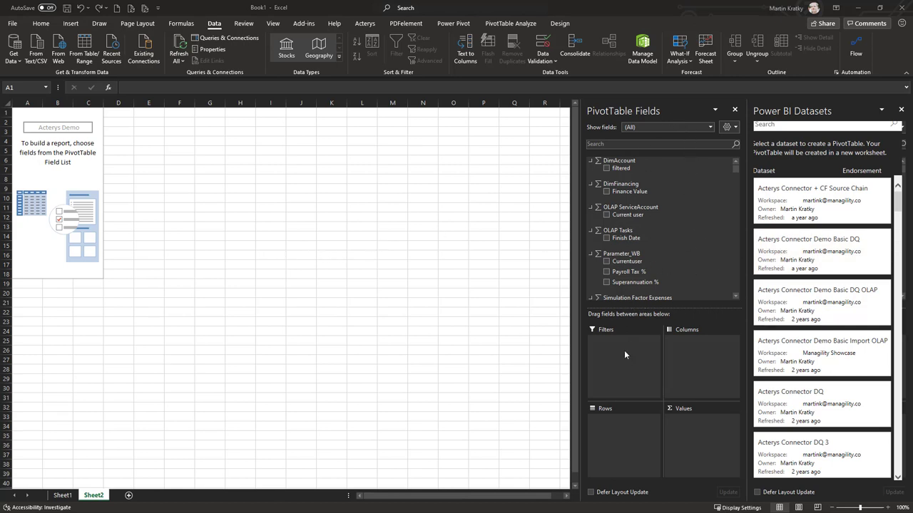
pyautogui.click(901, 110)
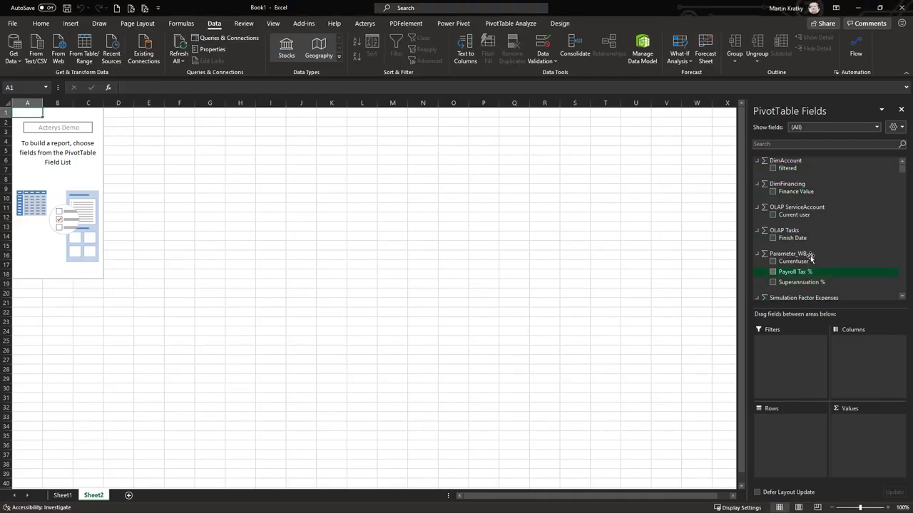
# Search the PivotTable fields for "gl am" and add GL Amount from VW_GL as the values
pyautogui.scroll(-3, 782, 258)
pyautogui.click(787, 143)
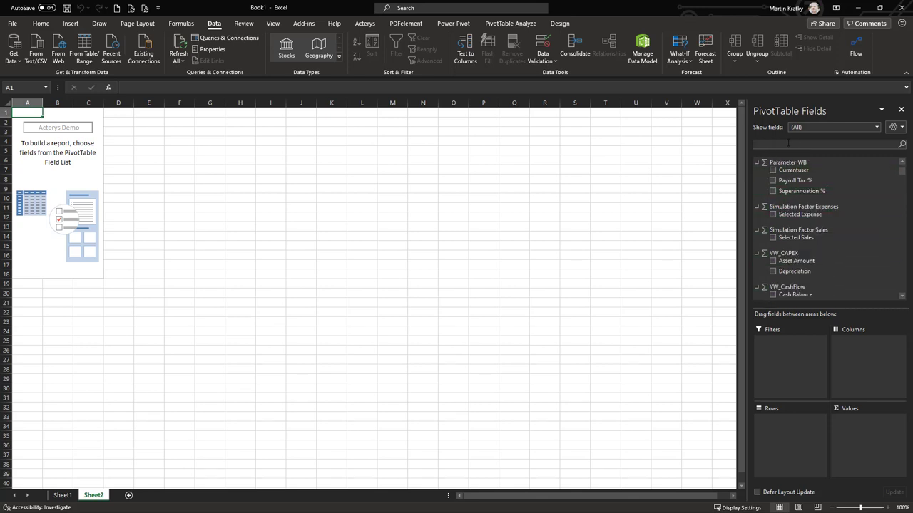
pyautogui.write('gl am')
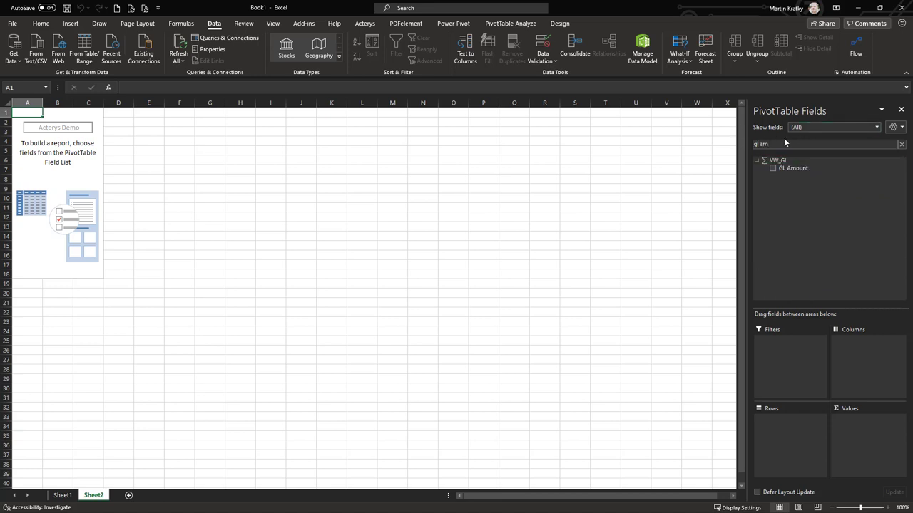
pyautogui.click(792, 168)
pyautogui.moveTo(793, 168); pyautogui.dragTo(868, 436)
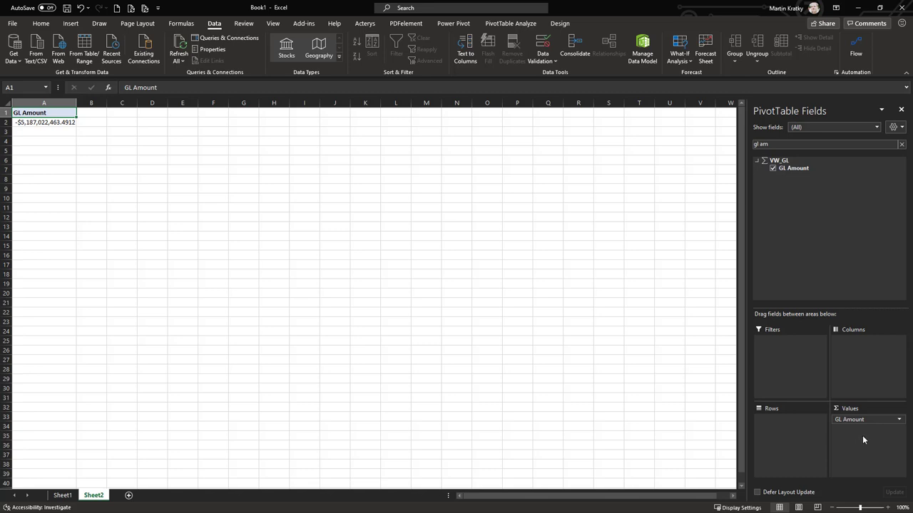
# Search the PivotTable fields for "account" and use the Name field of DimAccount as the rows
pyautogui.click(776, 169)
pyautogui.moveTo(776, 144); pyautogui.dragTo(735, 140)
pyautogui.write('account')
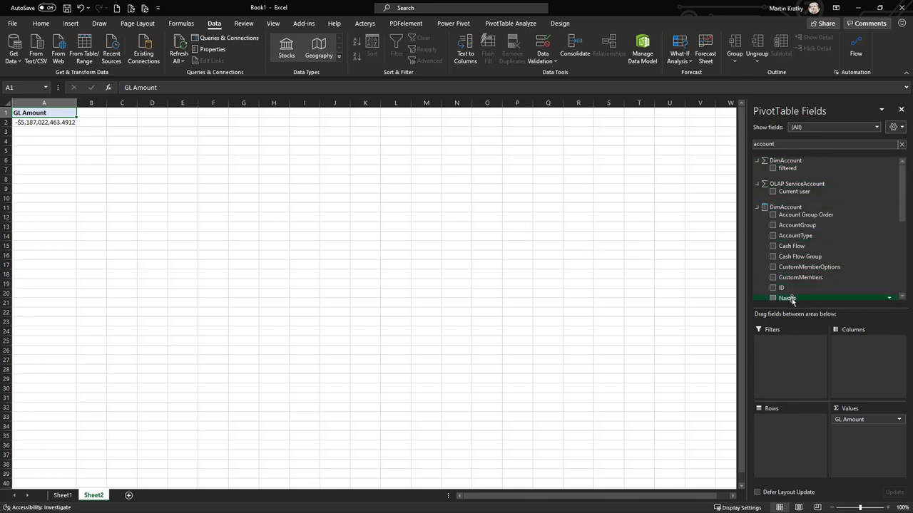
pyautogui.moveTo(792, 298); pyautogui.dragTo(789, 444)
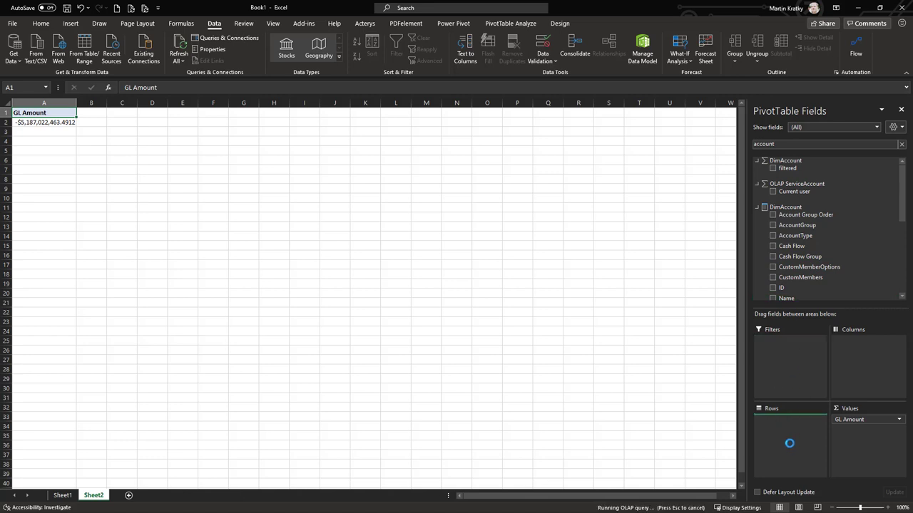
# Search the PivotTable fields for "year" and use Year_Month from DimDate as the columns
pyautogui.write('year mo')
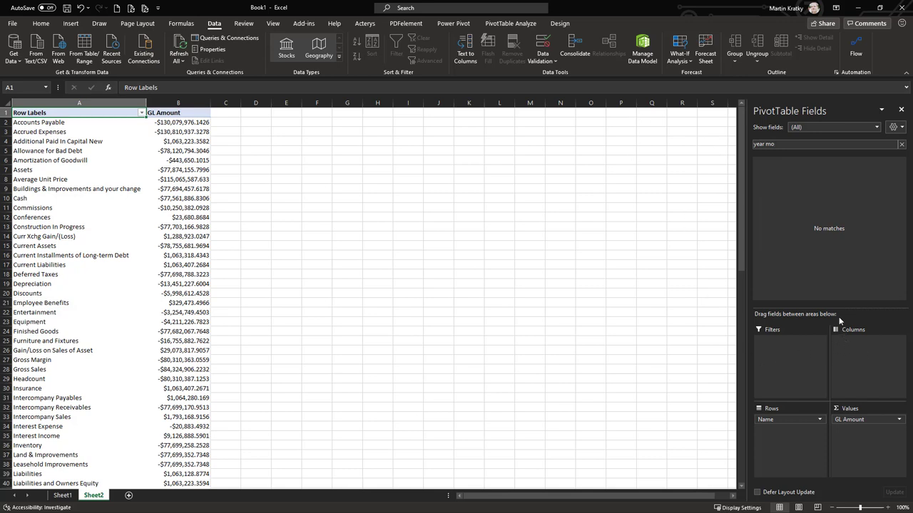
pyautogui.press('BackSpace')
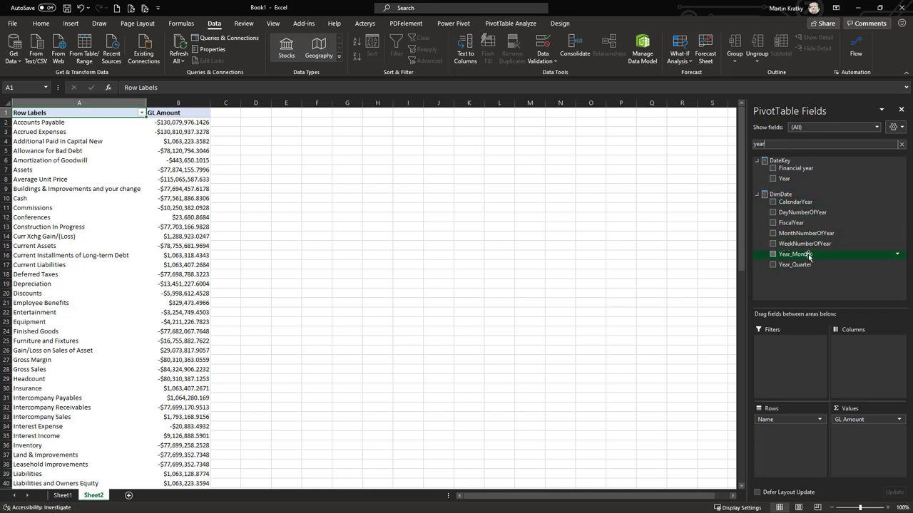
pyautogui.moveTo(800, 256); pyautogui.dragTo(857, 350)
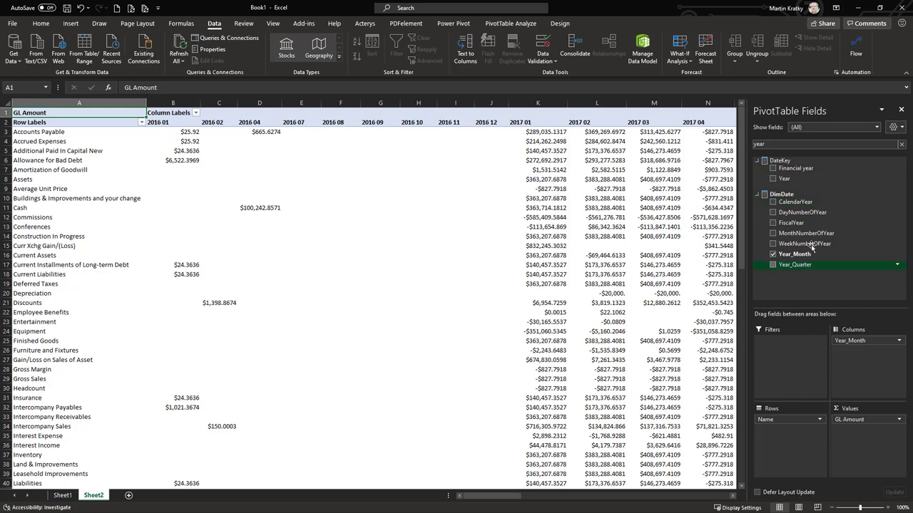
# Add FiscalYear from DimDate as a report filter and filter the PivotTable to 2019
pyautogui.moveTo(789, 222); pyautogui.dragTo(780, 389)
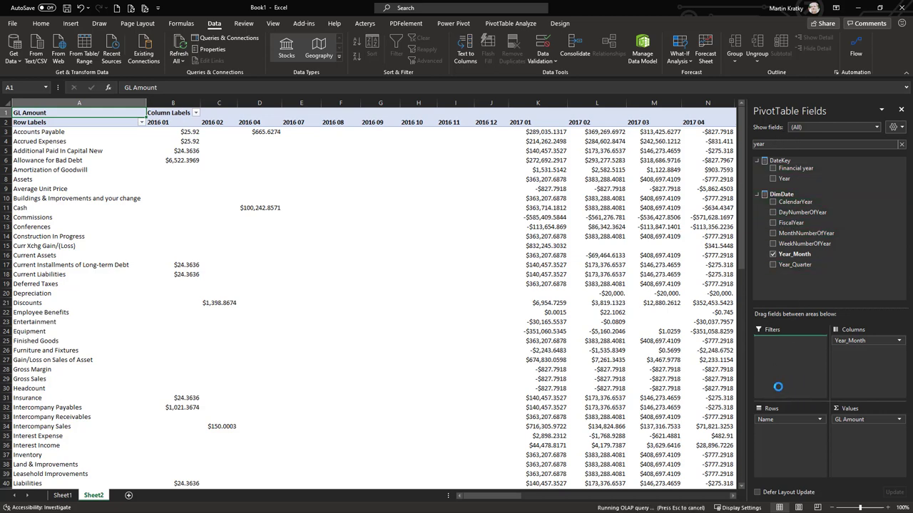
pyautogui.hotkey('alt', 'Down')
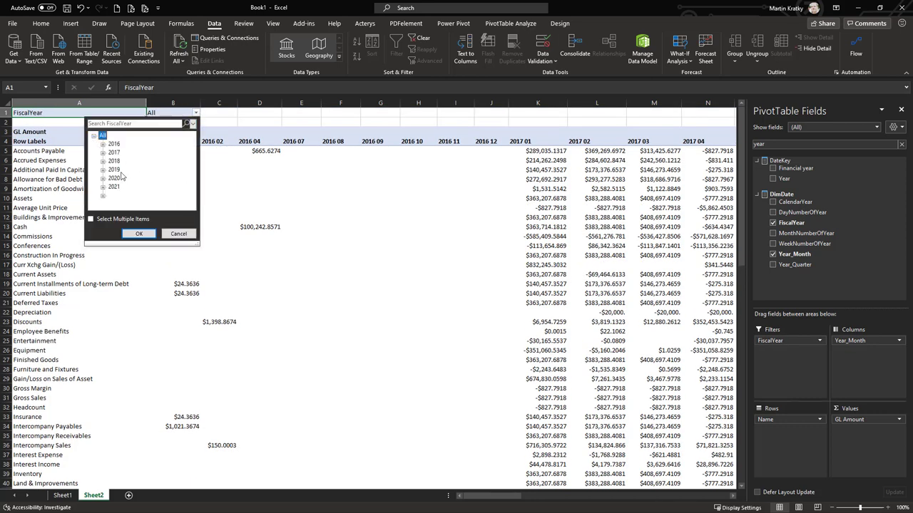
pyautogui.click(139, 234)
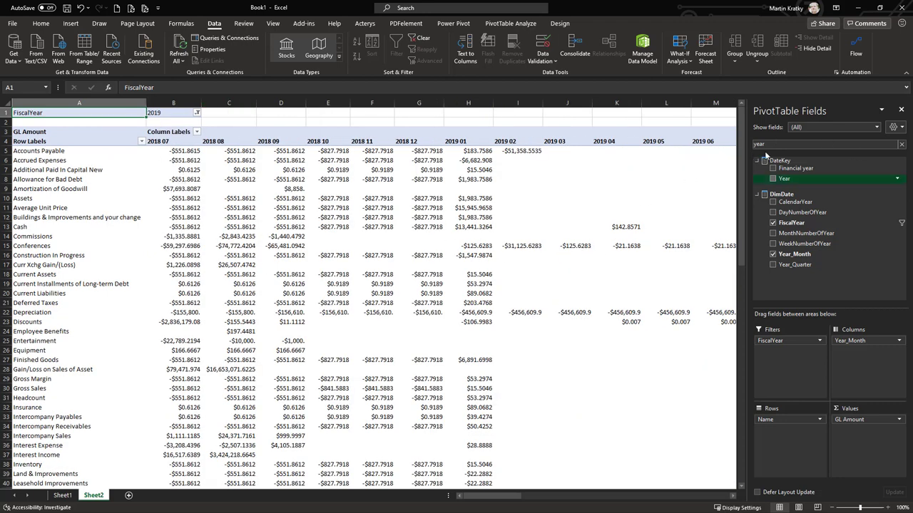
# Search the PivotTable fields for "scenar", add Name from DimScenario as a report filter and filter it to Budget
pyautogui.write('scenar')
pyautogui.moveTo(788, 252); pyautogui.dragTo(788, 387)
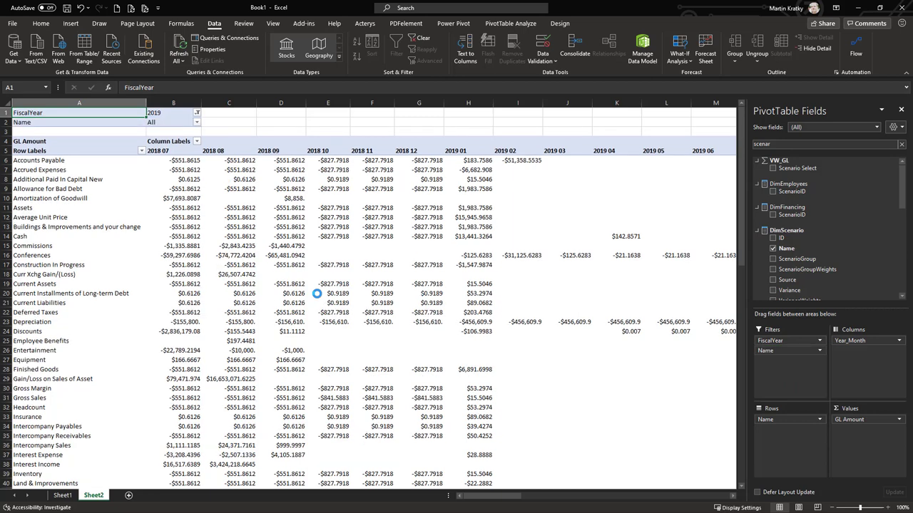
pyautogui.click(200, 125)
pyautogui.click(198, 123)
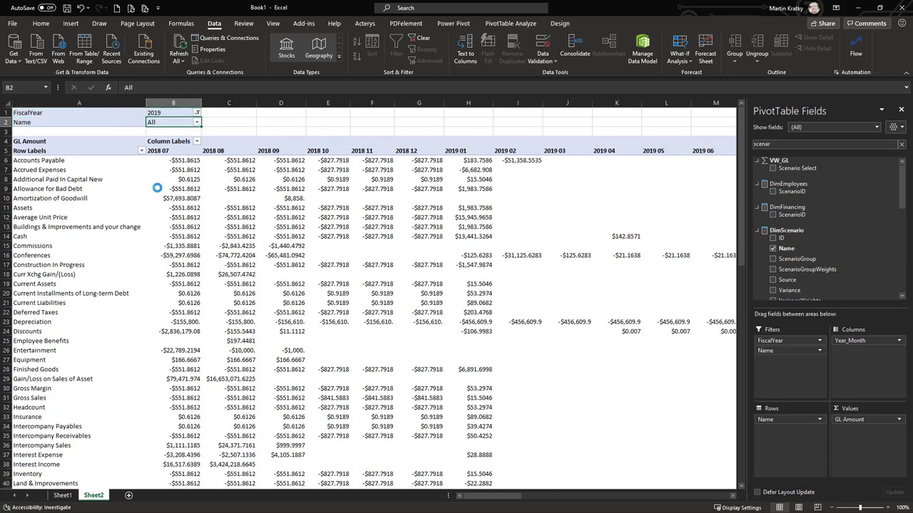
pyautogui.click(95, 145)
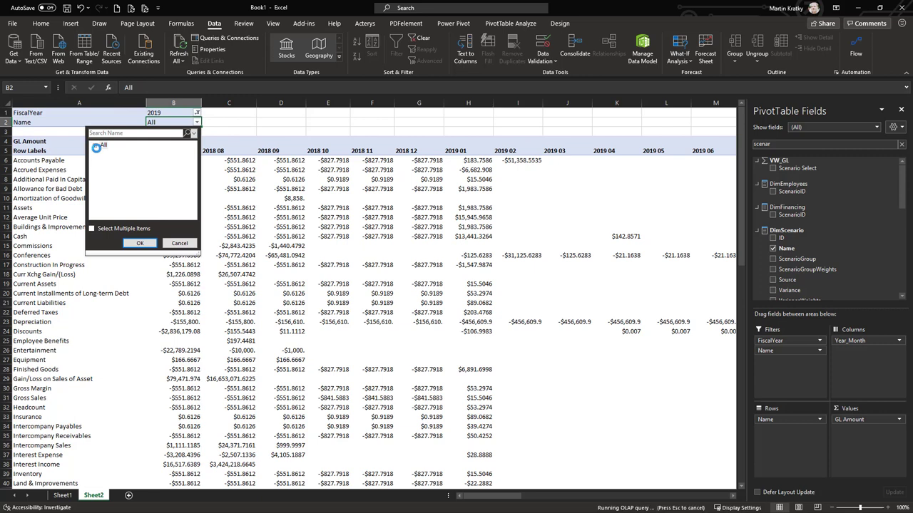
pyautogui.click(119, 181)
pyautogui.click(140, 243)
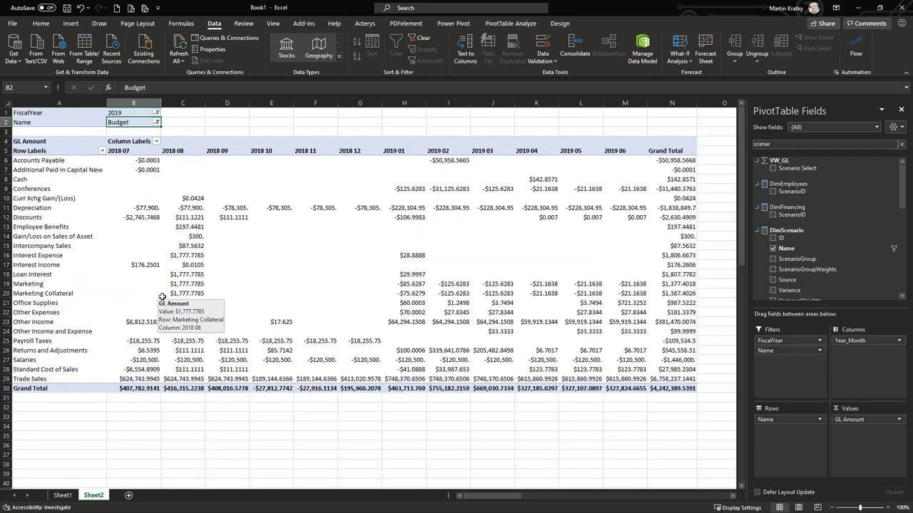
# Enable Acterys editing for the PivotTable and choose AP_Betterfpa\Finance as the cube
pyautogui.click(211, 218)
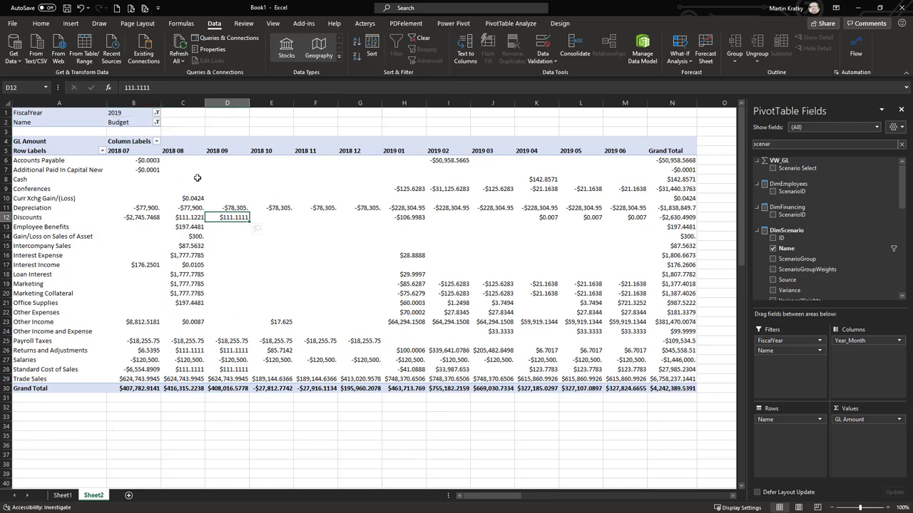
pyautogui.moveTo(484, 273)
pyautogui.click(366, 24)
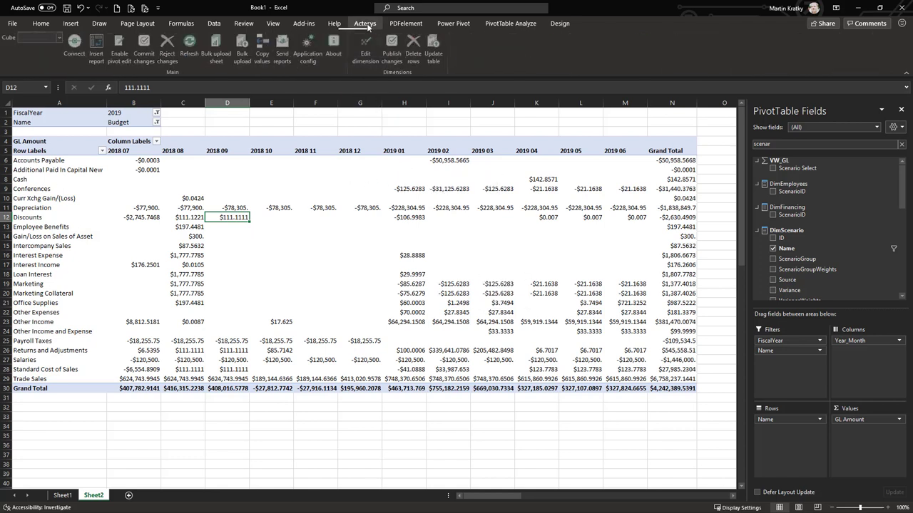
pyautogui.click(121, 47)
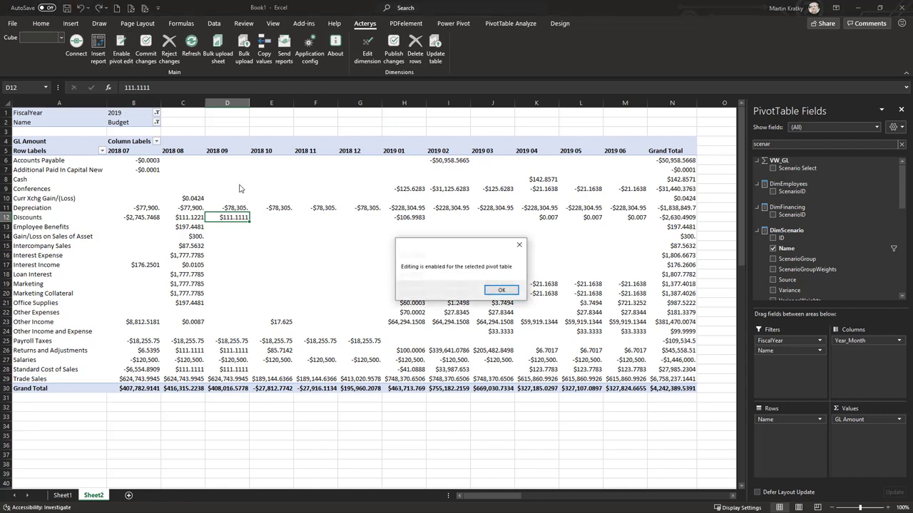
pyautogui.click(502, 292)
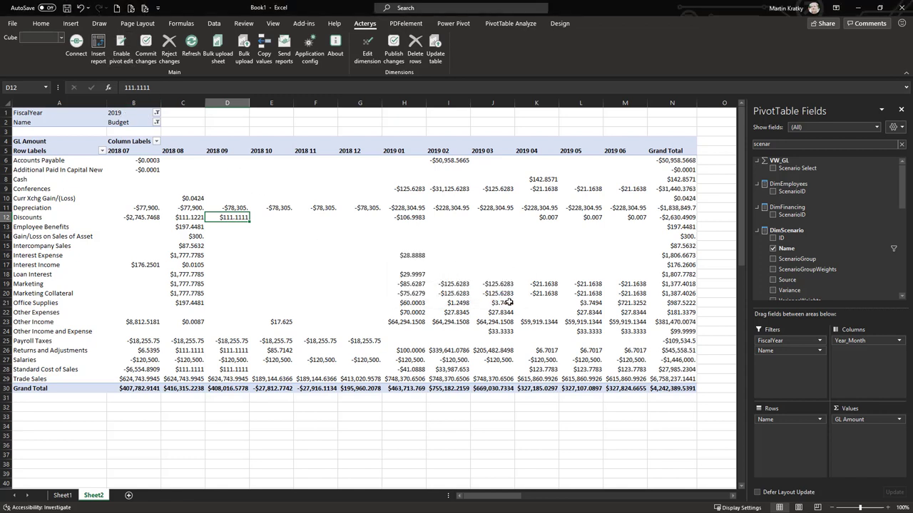
pyautogui.click(61, 40)
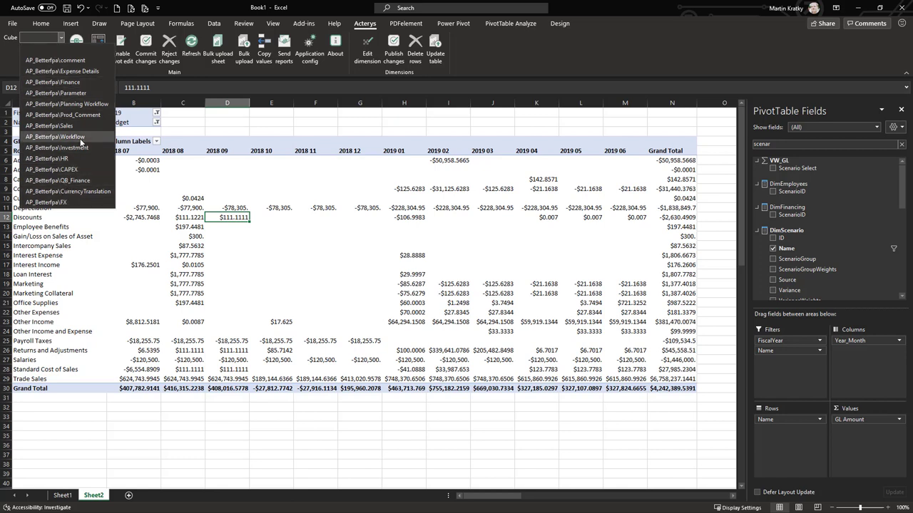
pyautogui.click(66, 82)
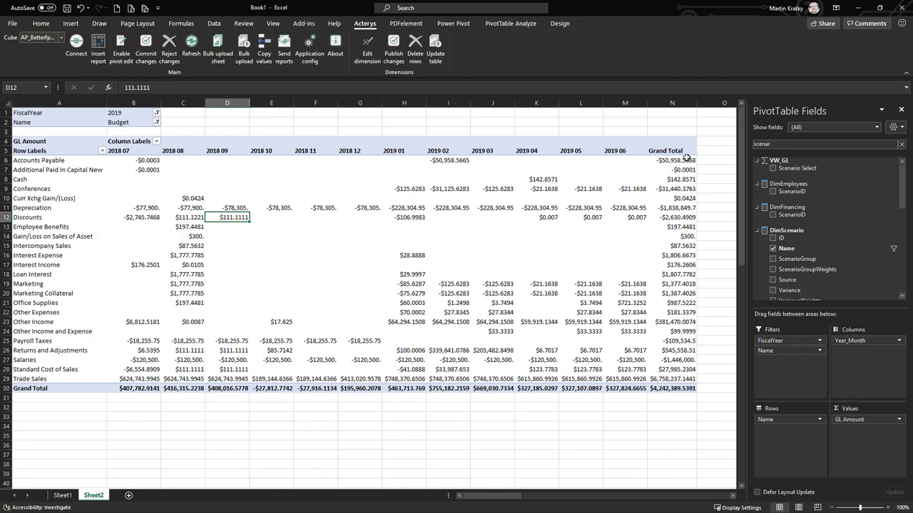
# Search the PivotTable fields for "organisation"
pyautogui.press('BackSpace')
pyautogui.press('BackSpace')
pyautogui.press('BackSpace')
pyautogui.press('BackSpace')
pyautogui.press('BackSpace')
pyautogui.press('BackSpace')
pyautogui.write('organisation')
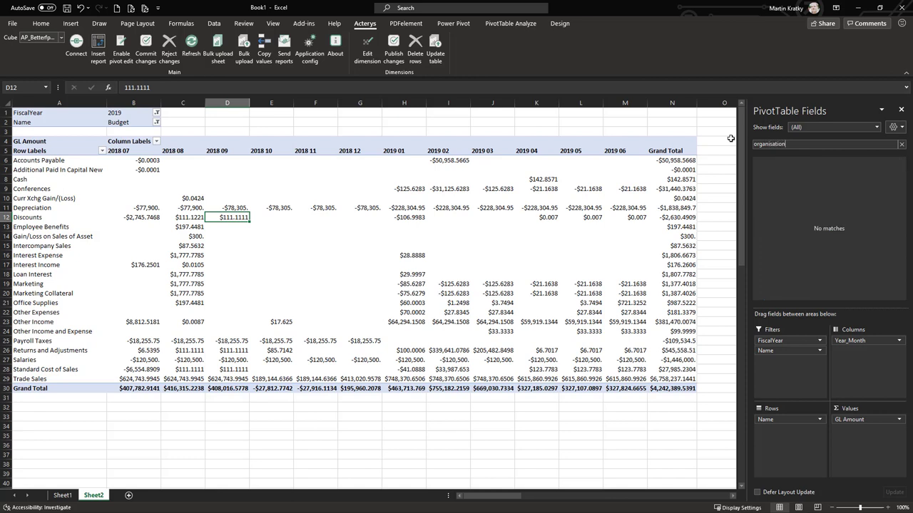
# Search the PivotTable fields for "org", add Name from DimOrganization as a report filter and filter it to Australia
pyautogui.doubleClick(789, 144)
pyautogui.write('org')
pyautogui.moveTo(785, 246); pyautogui.dragTo(316, 258)
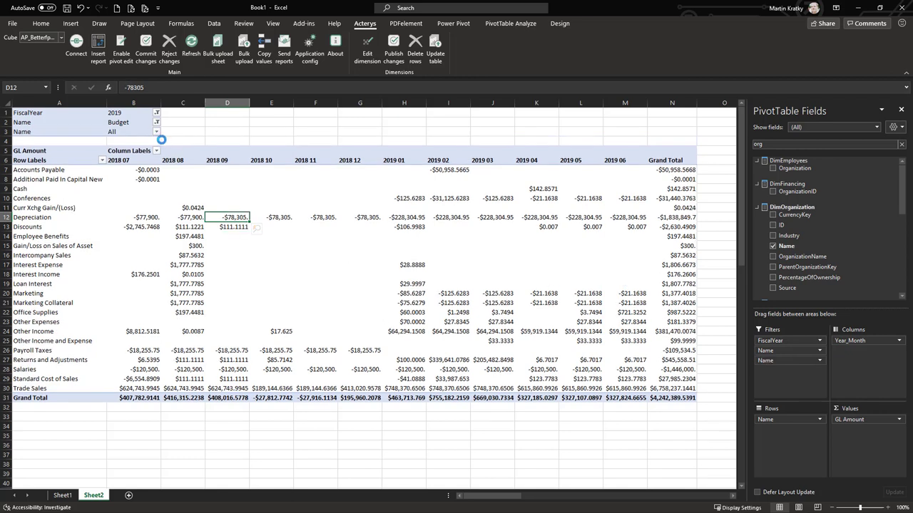
pyautogui.click(157, 132)
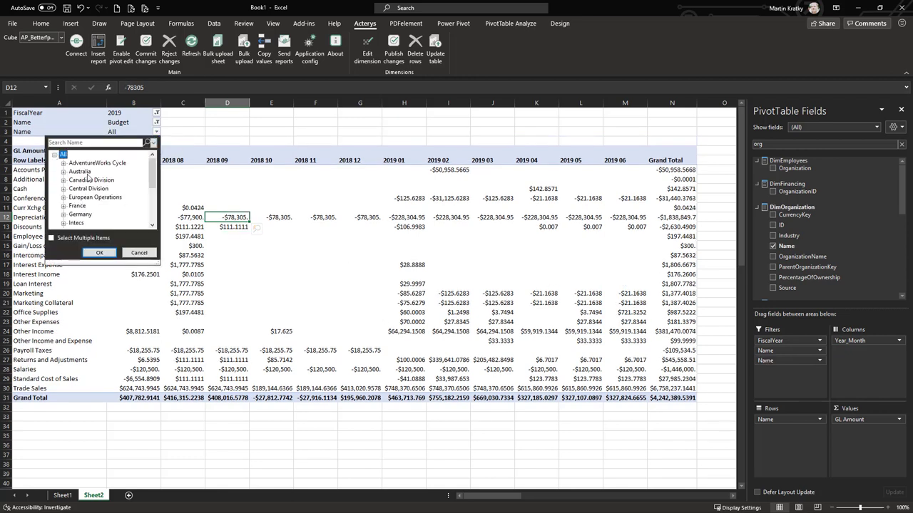
pyautogui.click(107, 255)
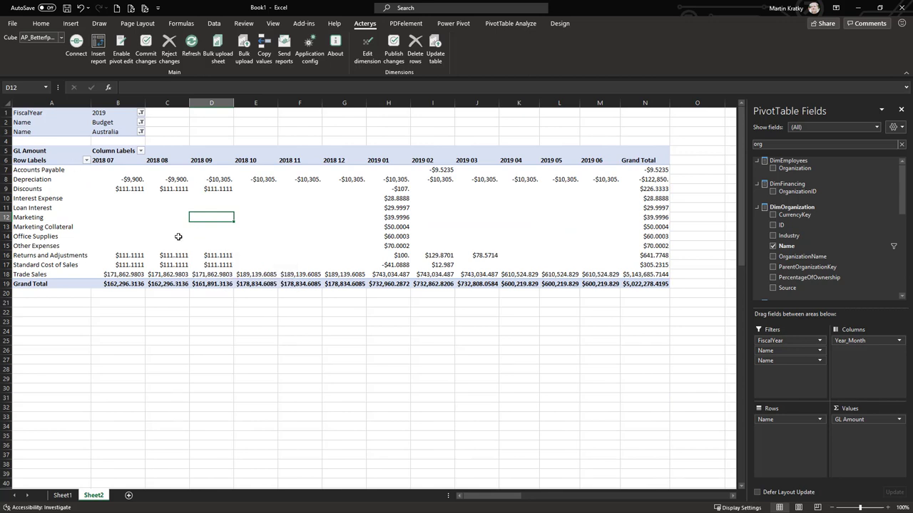
# Enter 1000 for Marketing Collateral in 2018 07 and fill it across through 2018 12
pyautogui.click(124, 224)
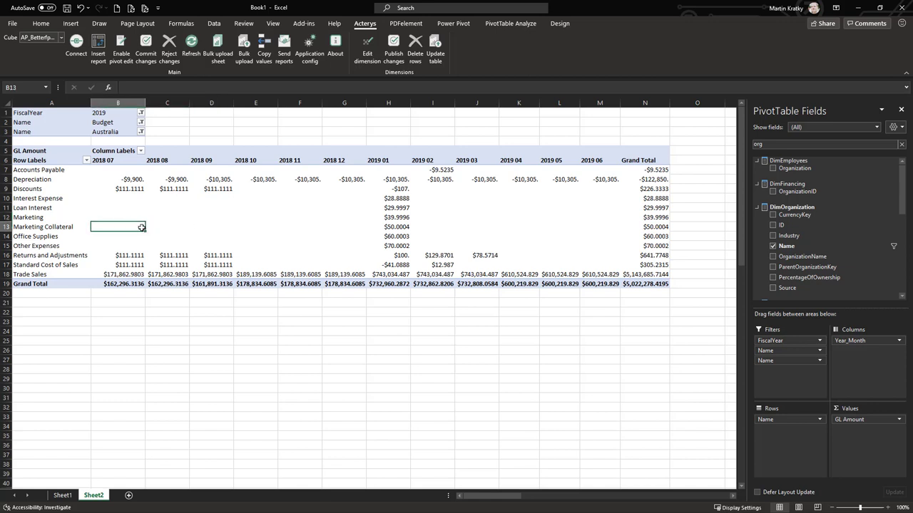
pyautogui.write('1000')
pyautogui.press('Return')
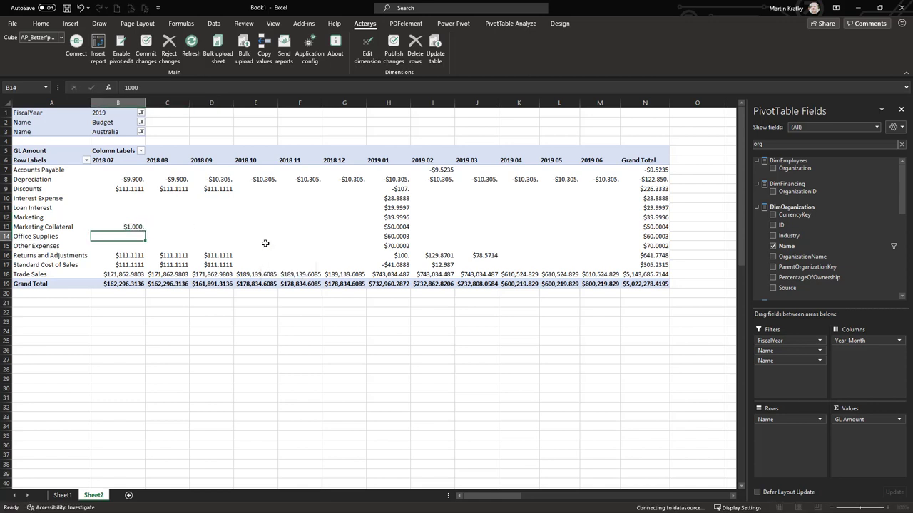
pyautogui.click(123, 230)
pyautogui.moveTo(146, 231); pyautogui.dragTo(366, 236)
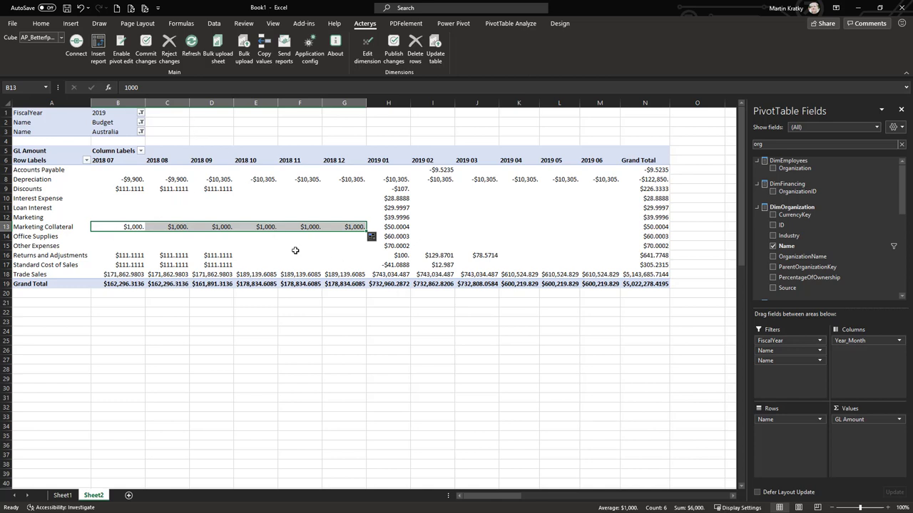
# Enter the formula =d13*1.2 for Office Supplies in 2018 09 (cell D14)
pyautogui.click(239, 237)
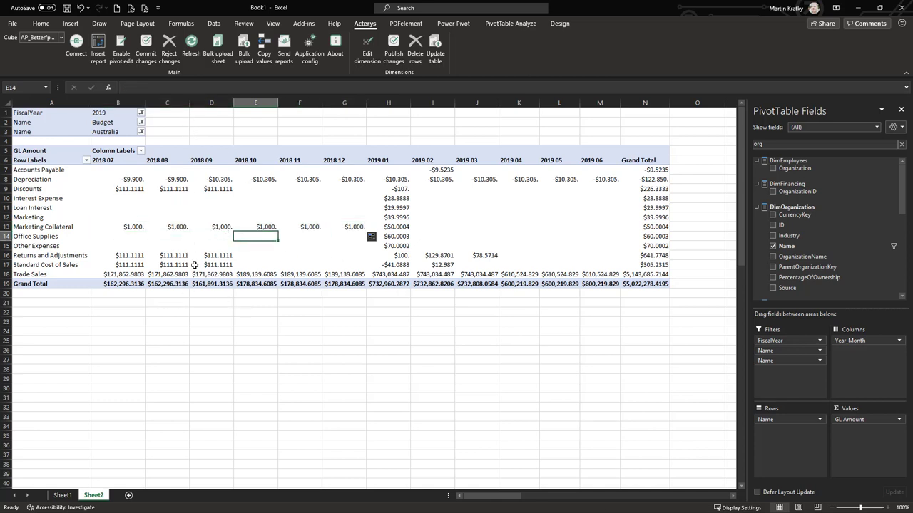
pyautogui.click(215, 237)
pyautogui.write('=')
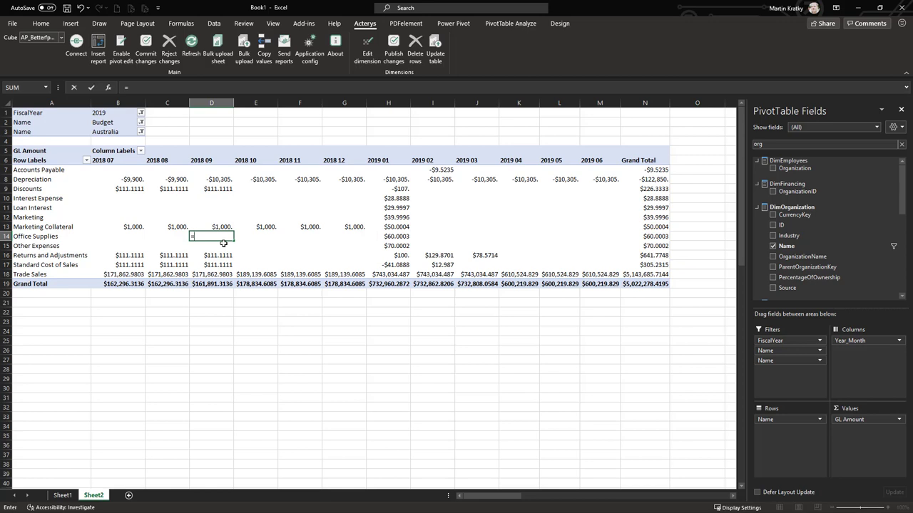
pyautogui.write('d13*1.2')
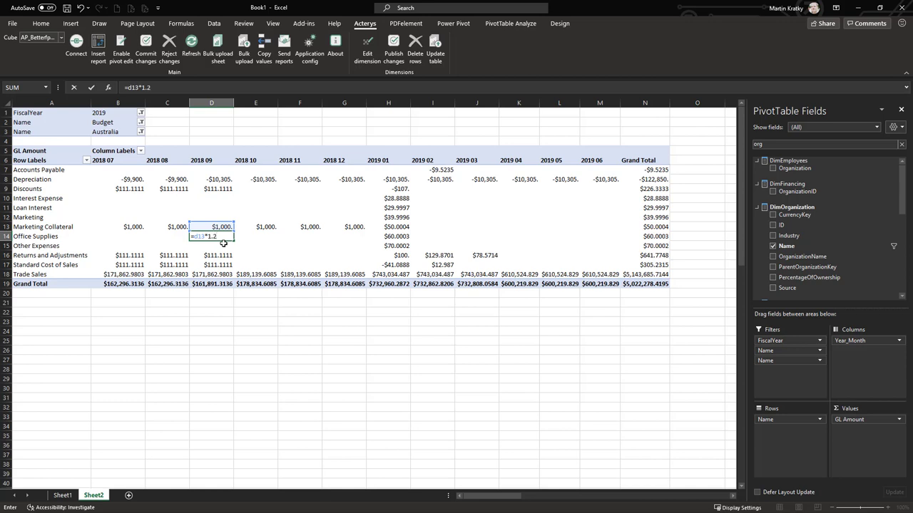
pyautogui.press('Return')
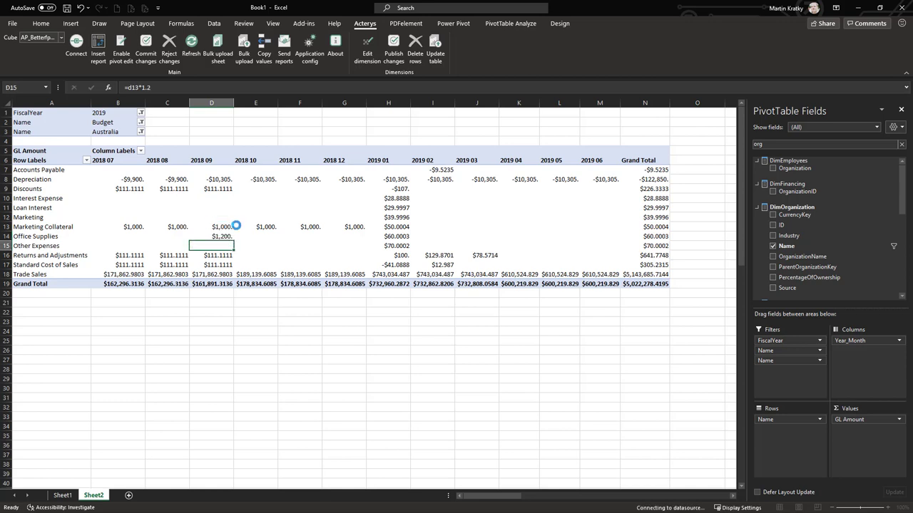
# Commit the edited PivotTable values to the database with Acterys
pyautogui.click(222, 235)
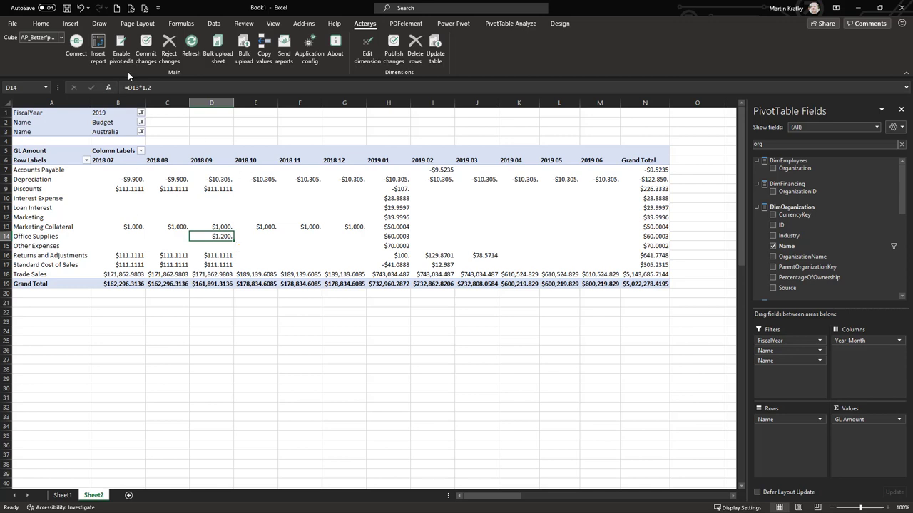
pyautogui.click(145, 44)
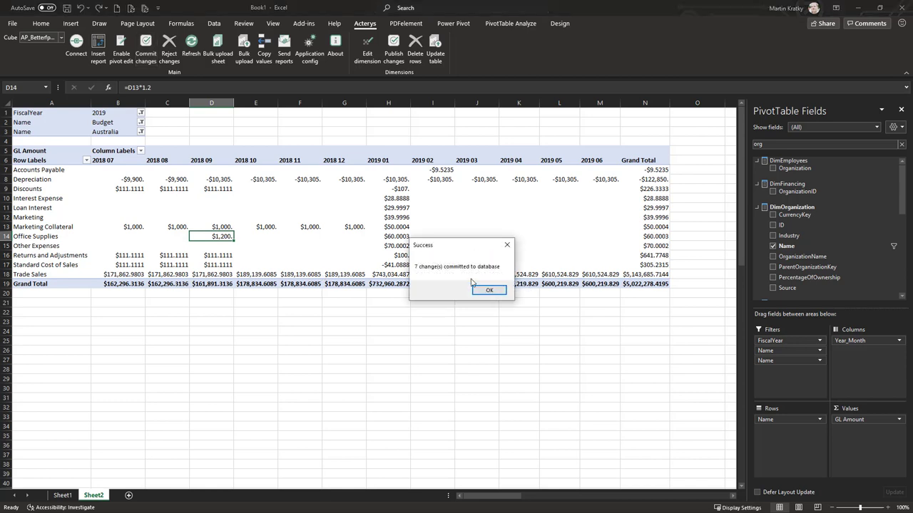
pyautogui.click(489, 293)
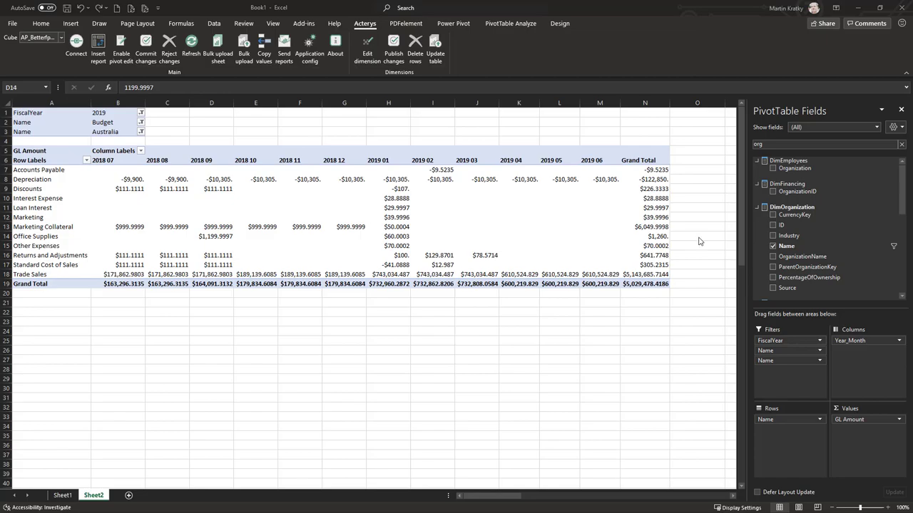
# Switch to Power BI Desktop, set the GL Amount measure to 0 decimal places and publish the report with its changes saved
pyautogui.hotkey('alt', 'Tab')
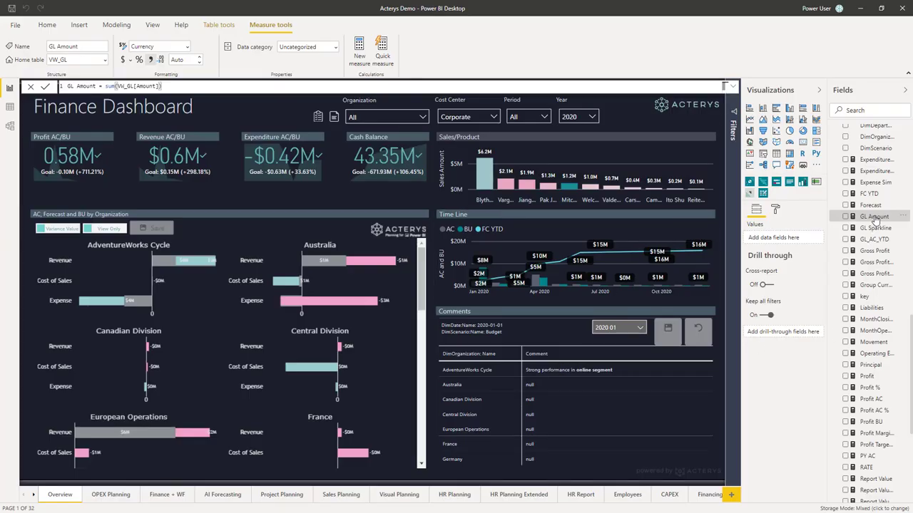
pyautogui.click(200, 62)
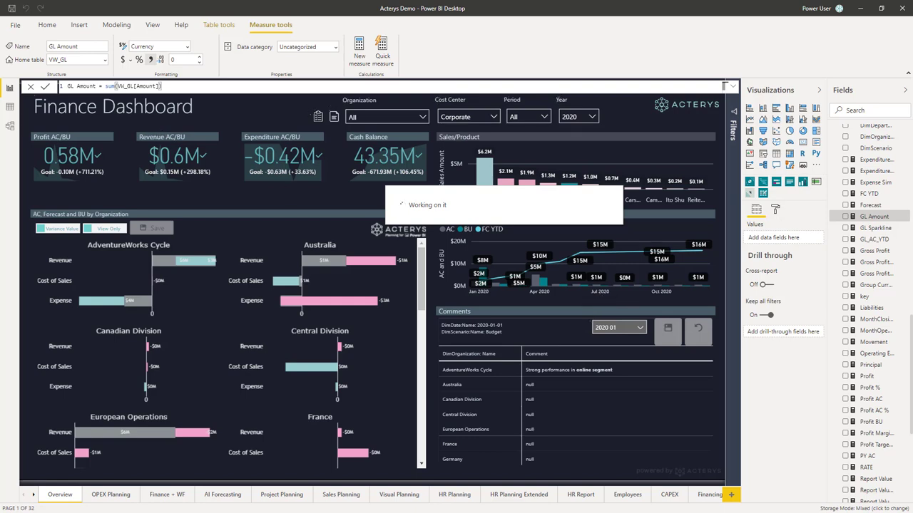
pyautogui.click(47, 24)
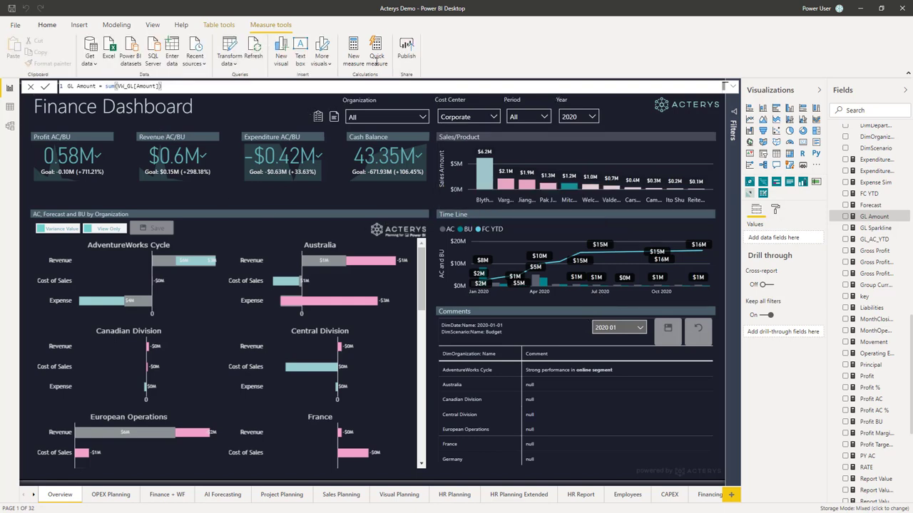
pyautogui.click(415, 68)
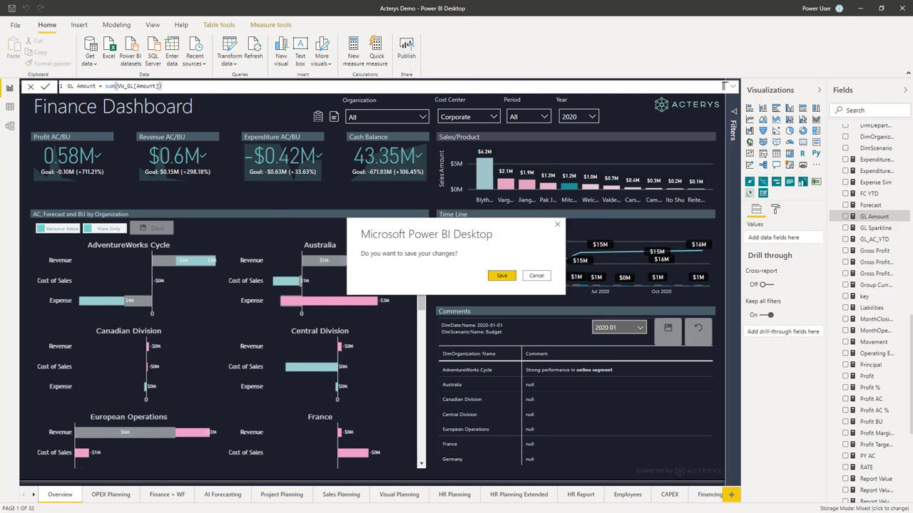
pyautogui.click(489, 276)
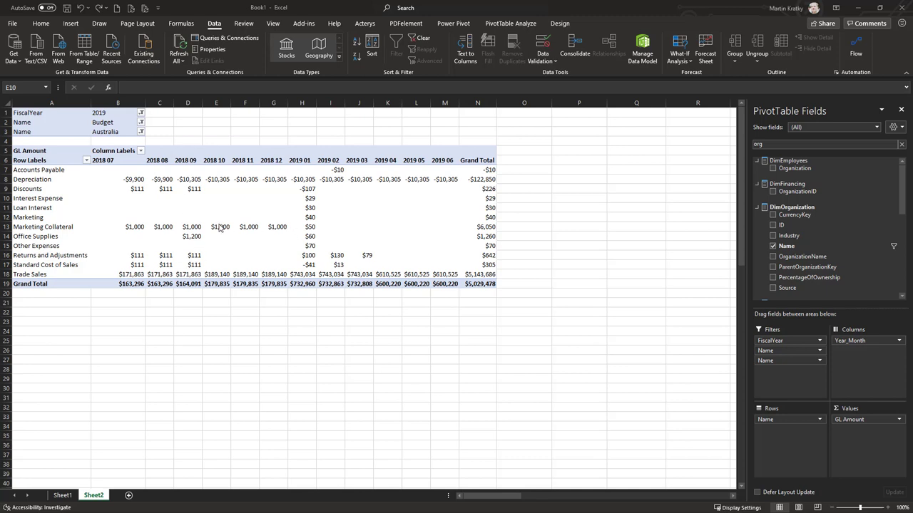
# Search the PivotTable fields for "account" and add AccountGroup from DimAccount above Name in the rows
pyautogui.click(194, 189)
pyautogui.moveTo(229, 216)
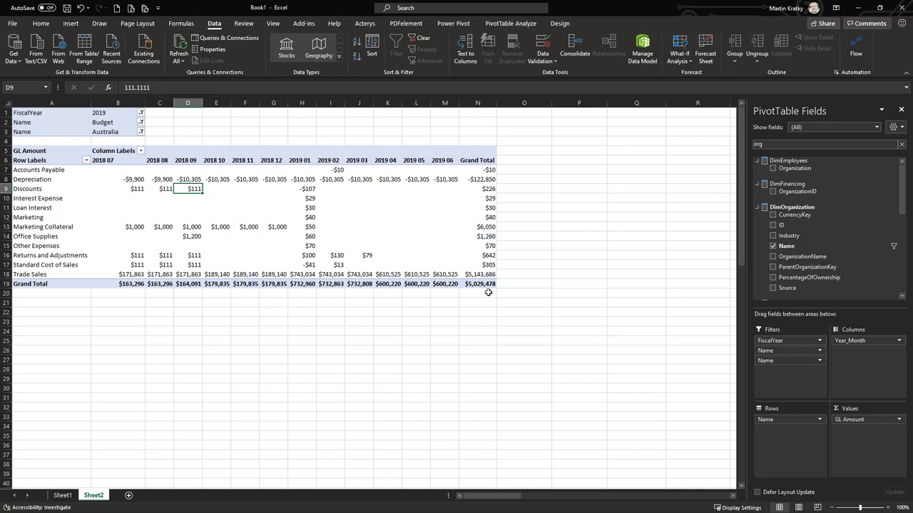
pyautogui.write('account')
pyautogui.scroll(-1, 817, 234)
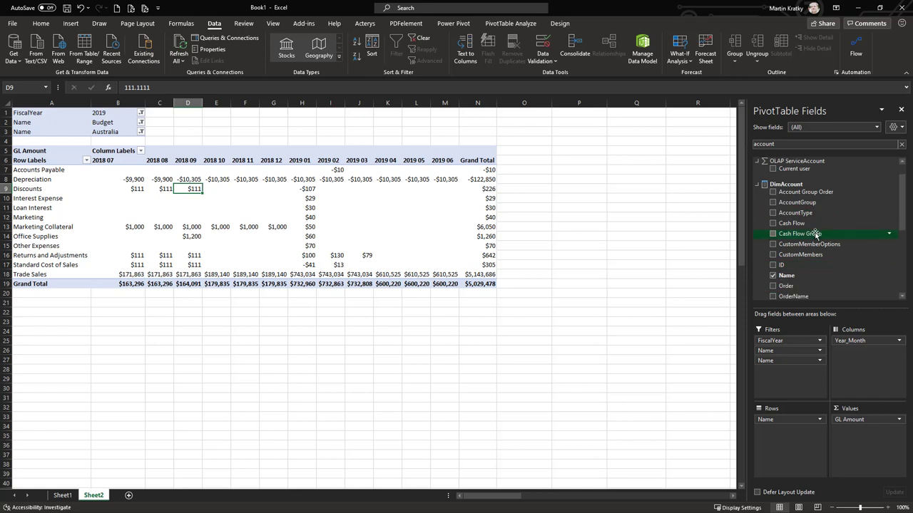
pyautogui.scroll(-1, 817, 233)
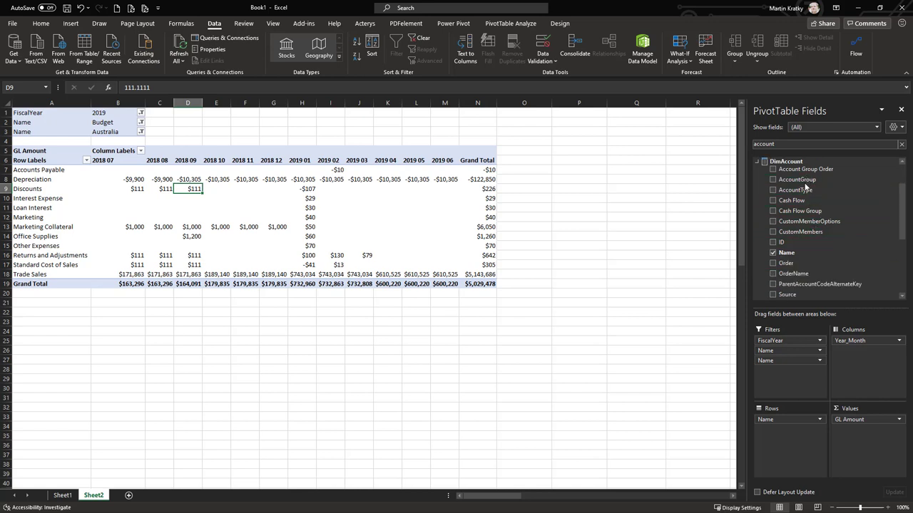
pyautogui.moveTo(802, 179); pyautogui.dragTo(774, 415)
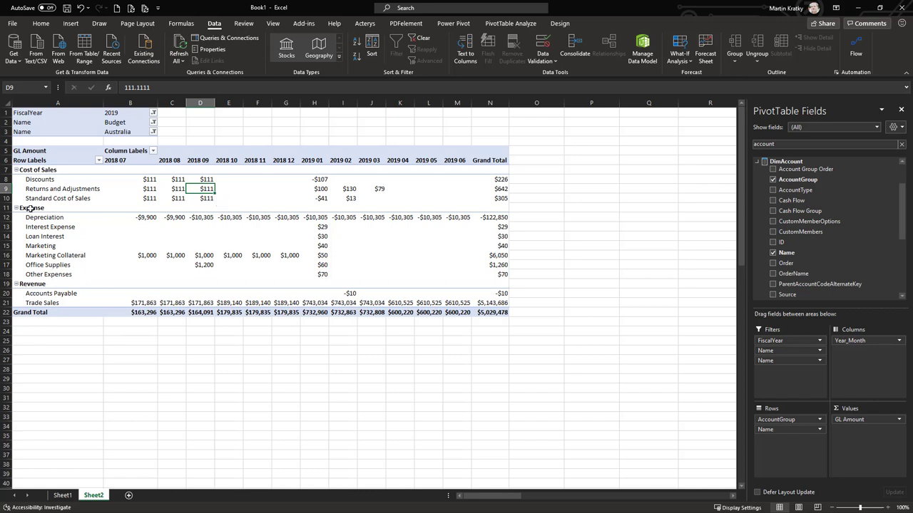
# Show all subtotals at the top of each account group in the PivotTable
pyautogui.moveTo(30, 207); pyautogui.dragTo(499, 208)
pyautogui.click(343, 254)
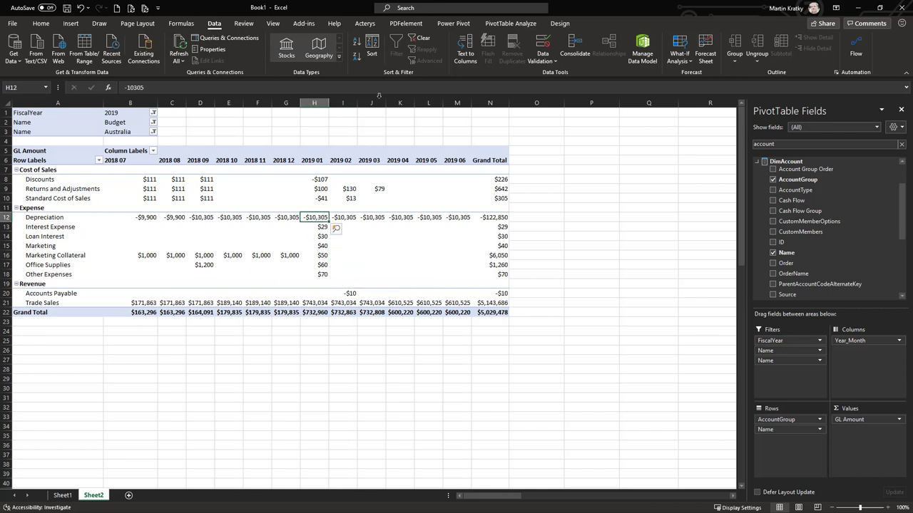
pyautogui.click(509, 24)
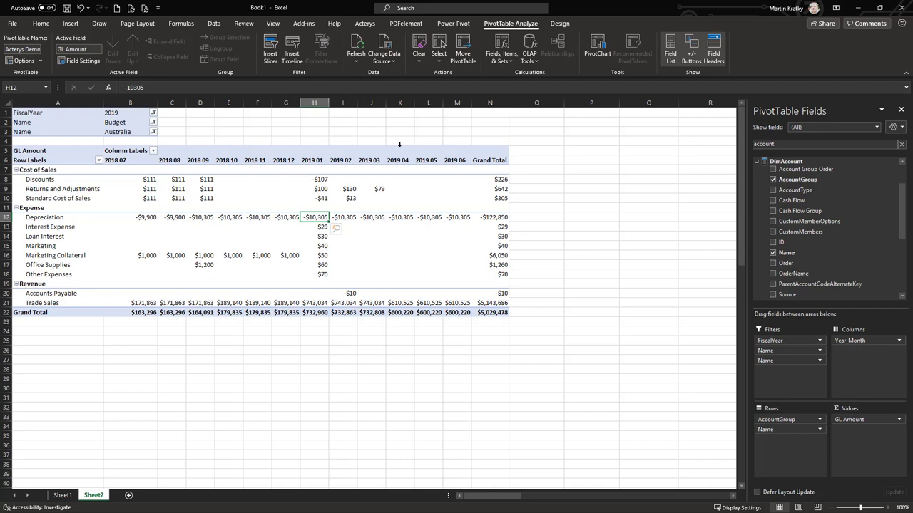
pyautogui.click(559, 23)
pyautogui.click(22, 61)
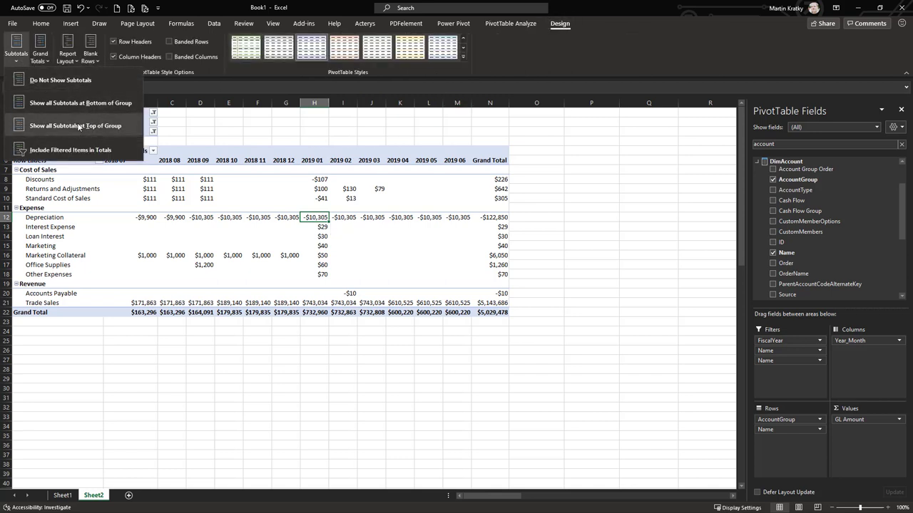
pyautogui.click(80, 127)
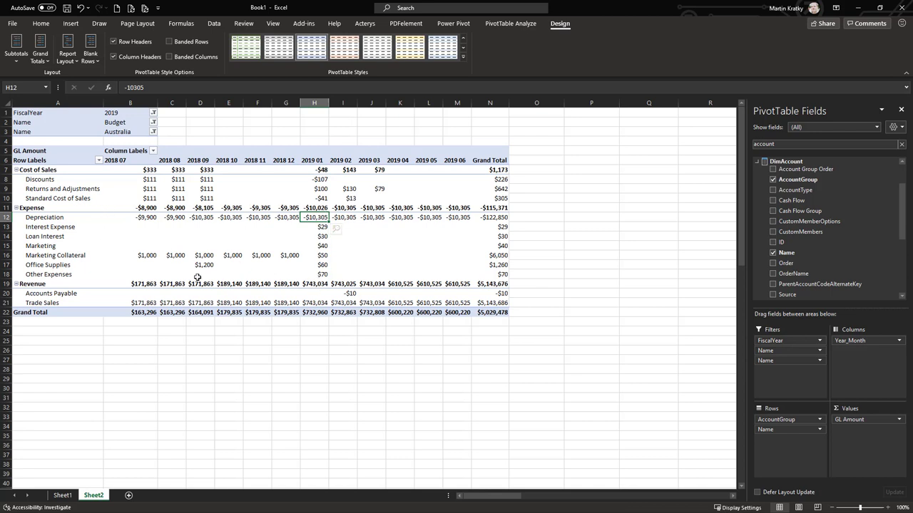
# Set the Expense subtotal for 2019 01 (cell H11) to -12000
pyautogui.click(319, 206)
pyautogui.moveTo(444, 257)
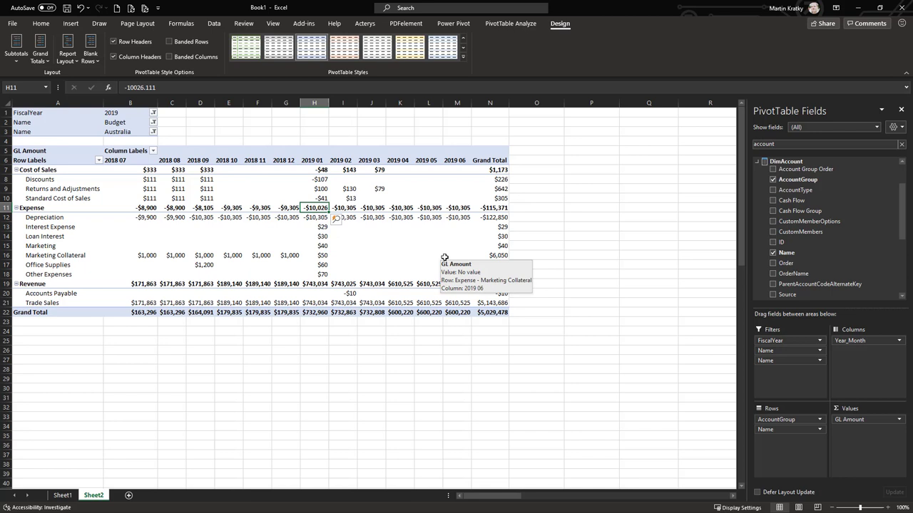
pyautogui.write('-12000')
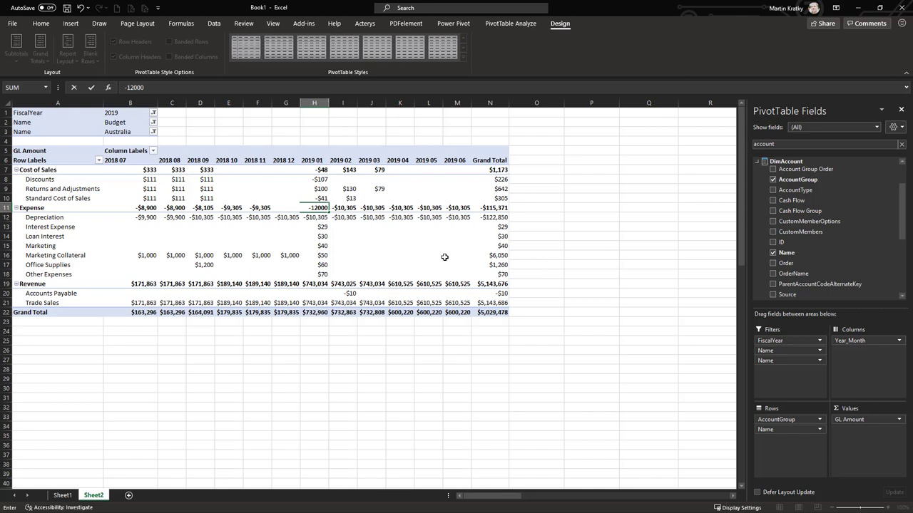
pyautogui.press('Return')
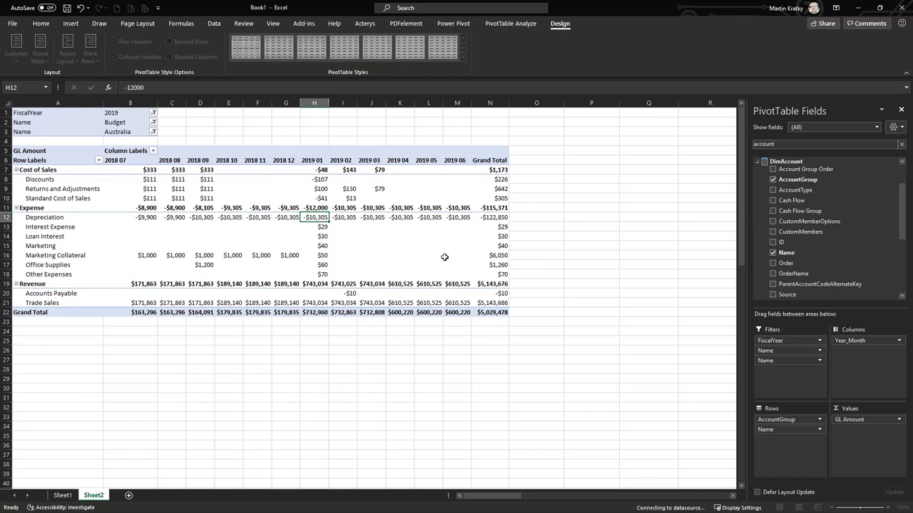
# Increase the Expense subtotal for 2019 02 (cell I11) by 10% with the entry i10%
pyautogui.click(40, 24)
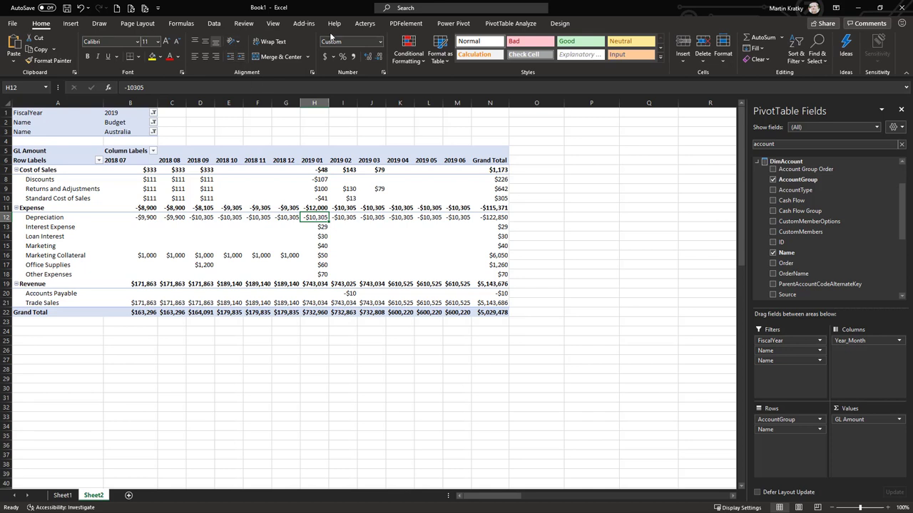
pyautogui.click(364, 24)
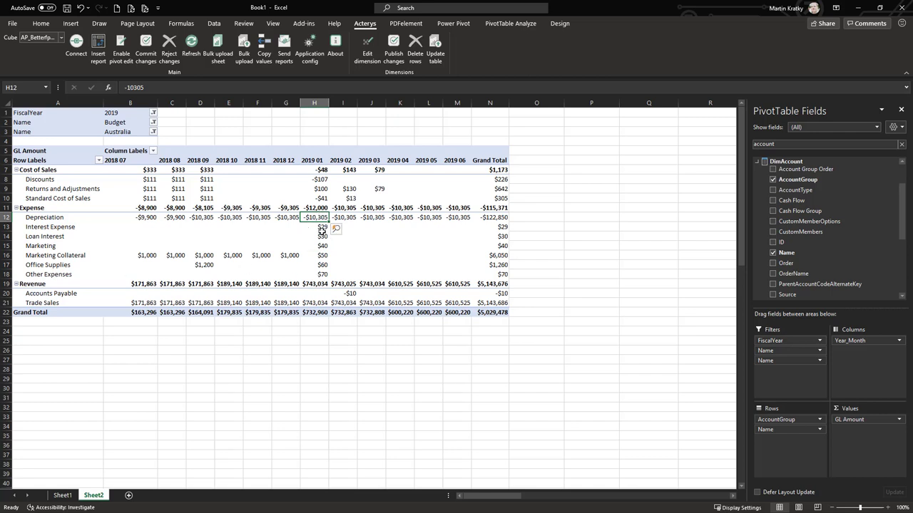
pyautogui.click(350, 207)
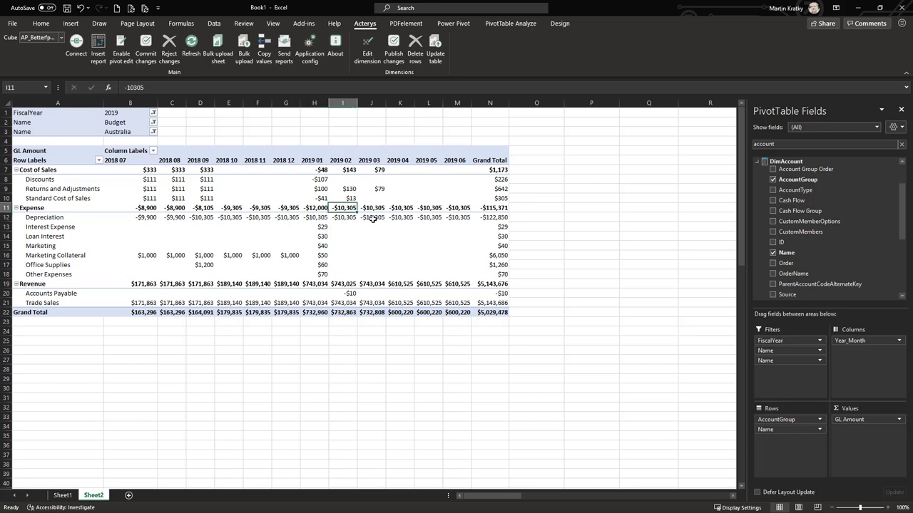
pyautogui.write('i10%')
pyautogui.press('Return')
pyautogui.moveTo(345, 207)
pyautogui.moveTo(345, 246)
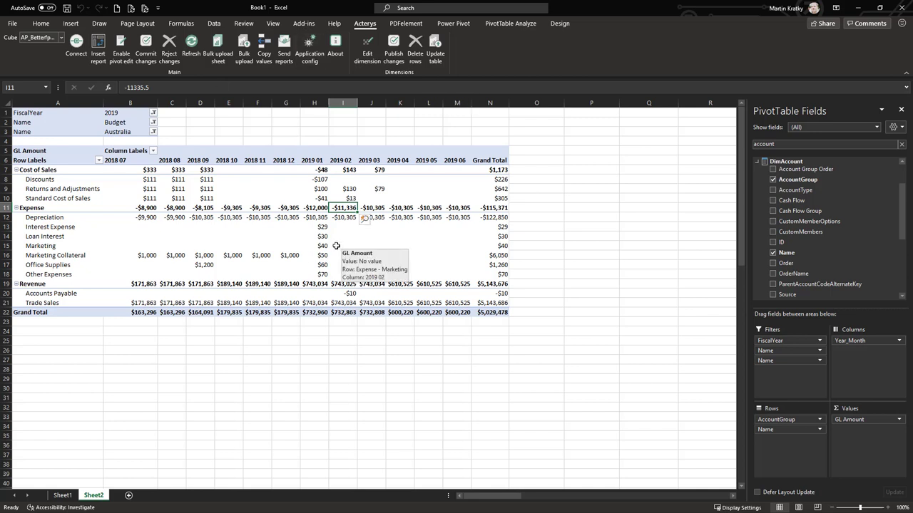